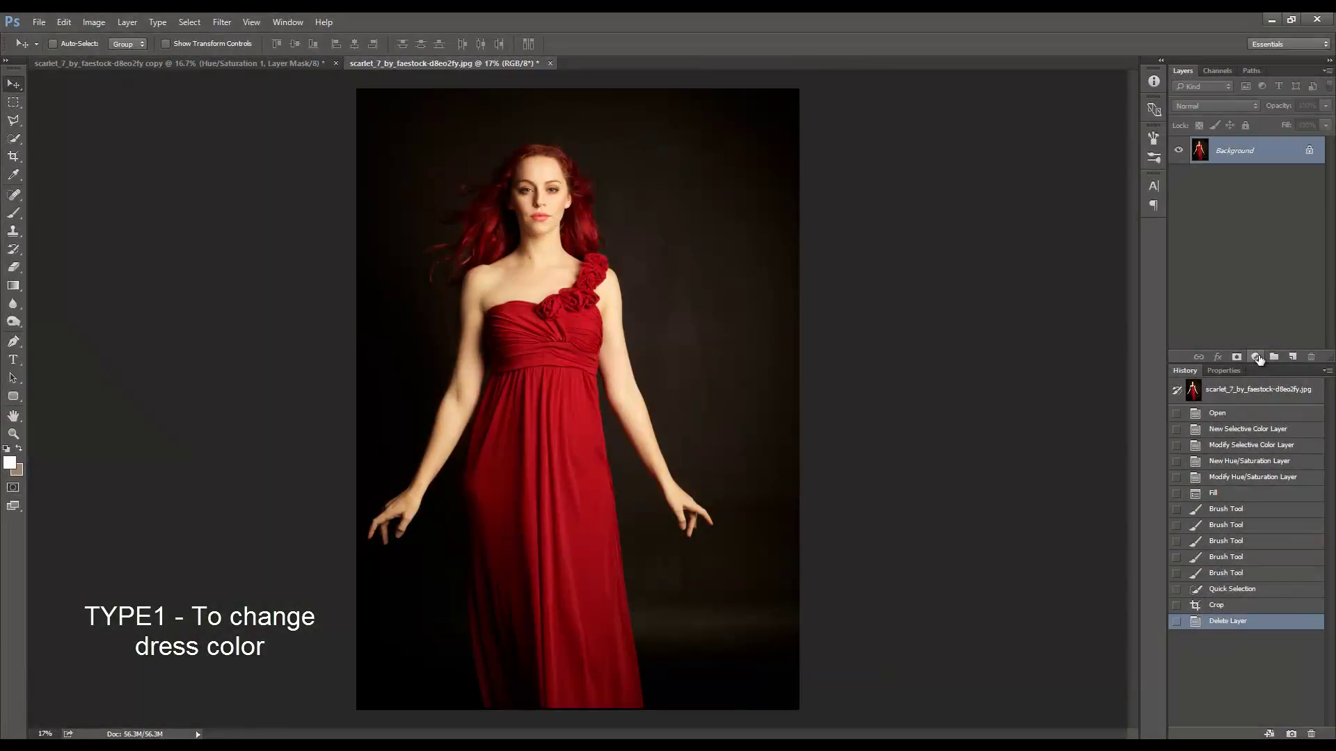
- Open the new fill or adjustment layer menu in the Layers panel
left_click(1257, 357)
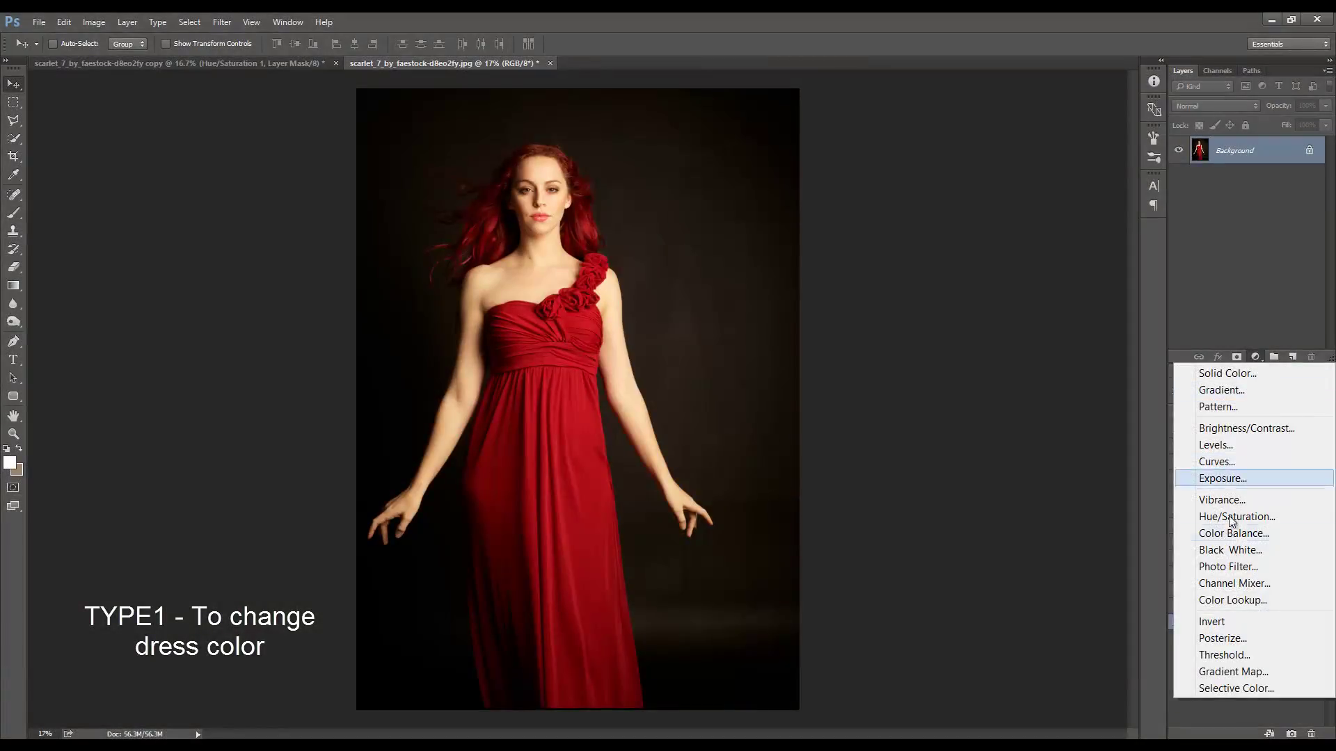
- Create Selective Color 1 and clip it to the Background layer
left_click(1239, 689)
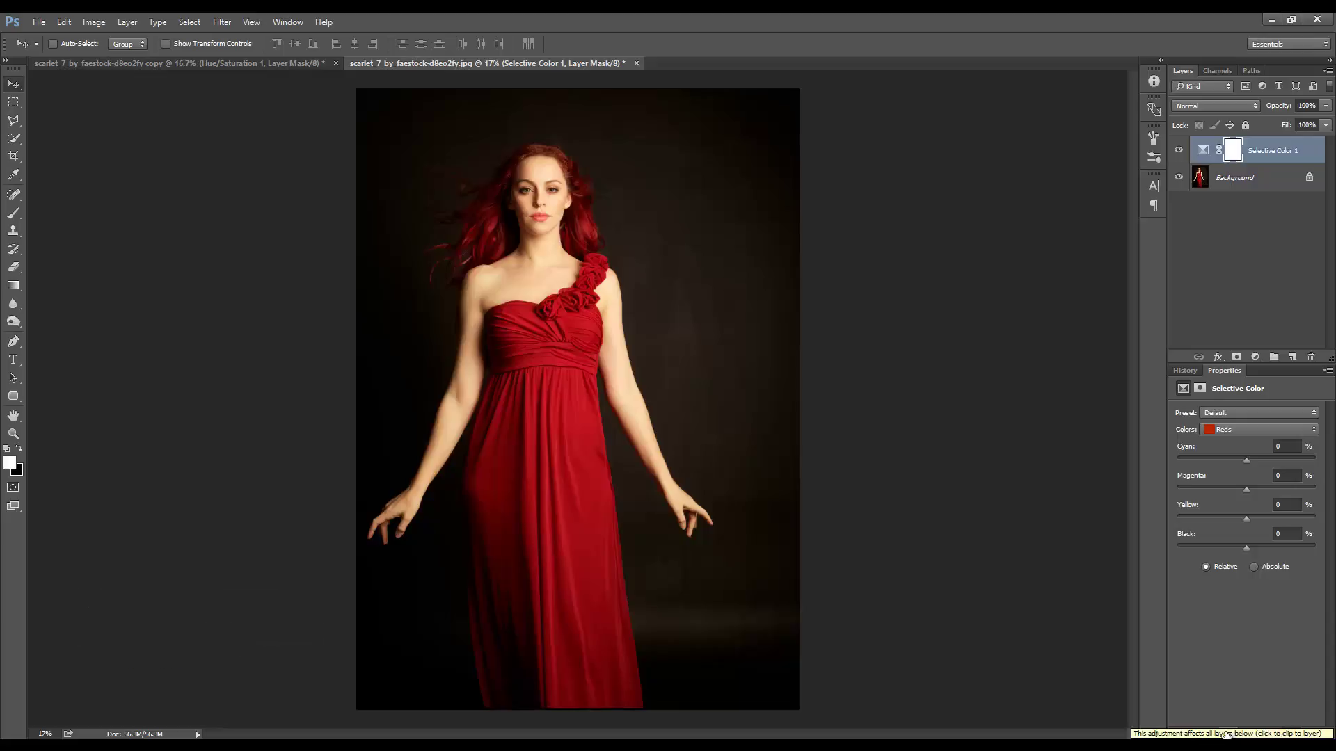
left_click(1227, 735)
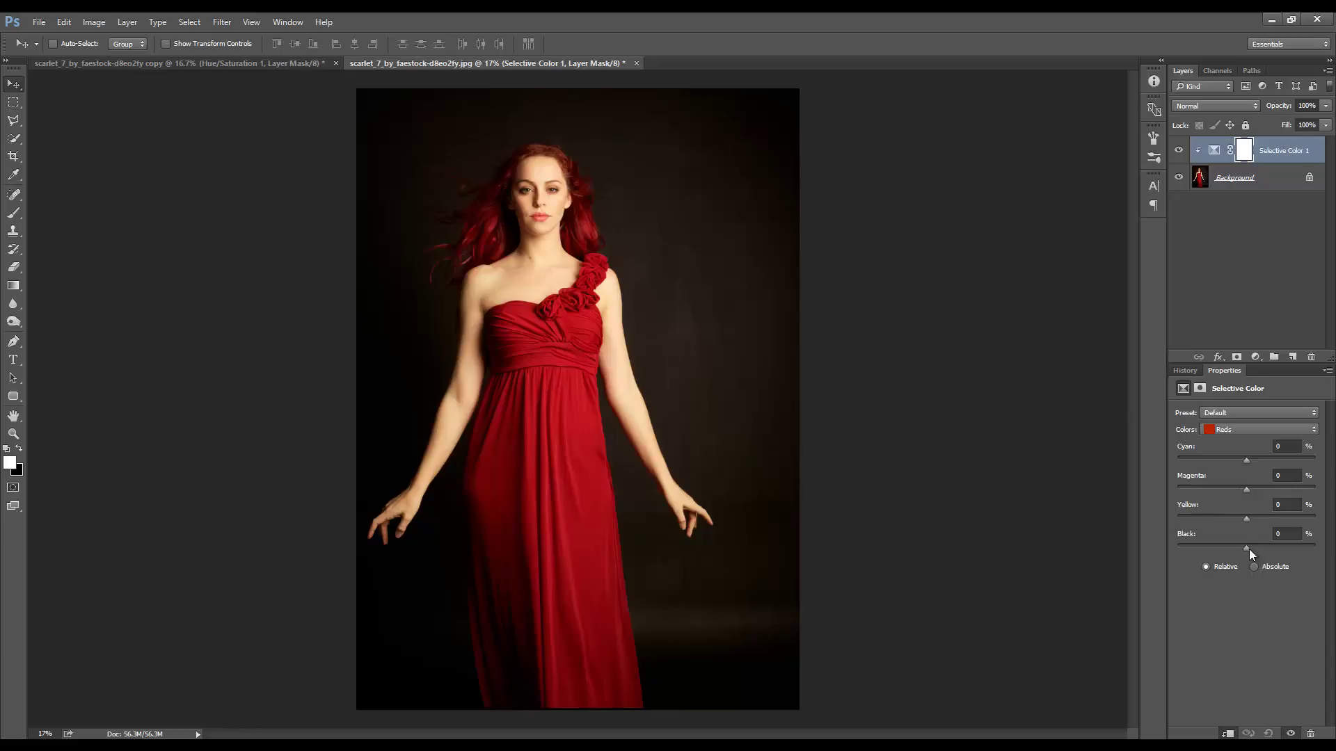
- Set the Selective Color Reds to Cyan -14, Magenta +24, Yellow -74, Black 0
mouse_move(1250, 549)
left_mouse_down()
mouse_move(1267, 549)
mouse_move(1245, 551)
left_mouse_up()
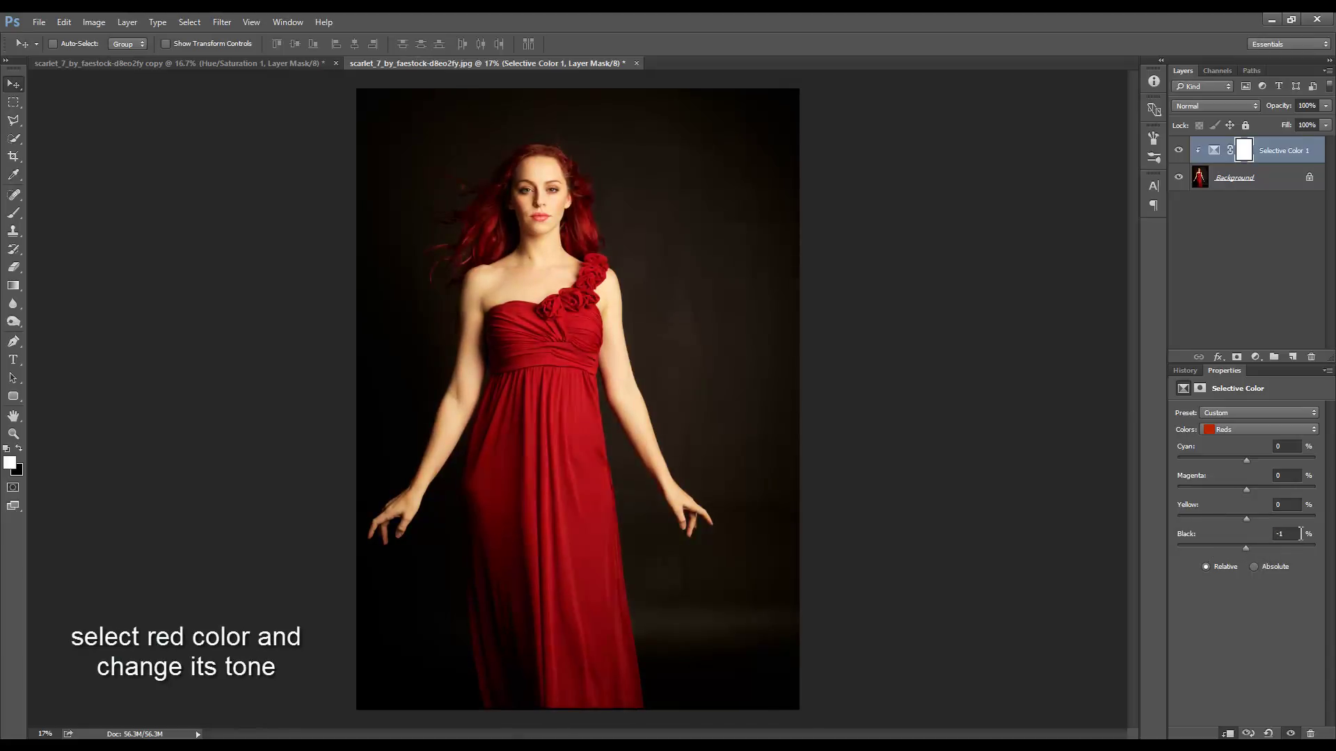
left_click(1277, 534)
type("0")
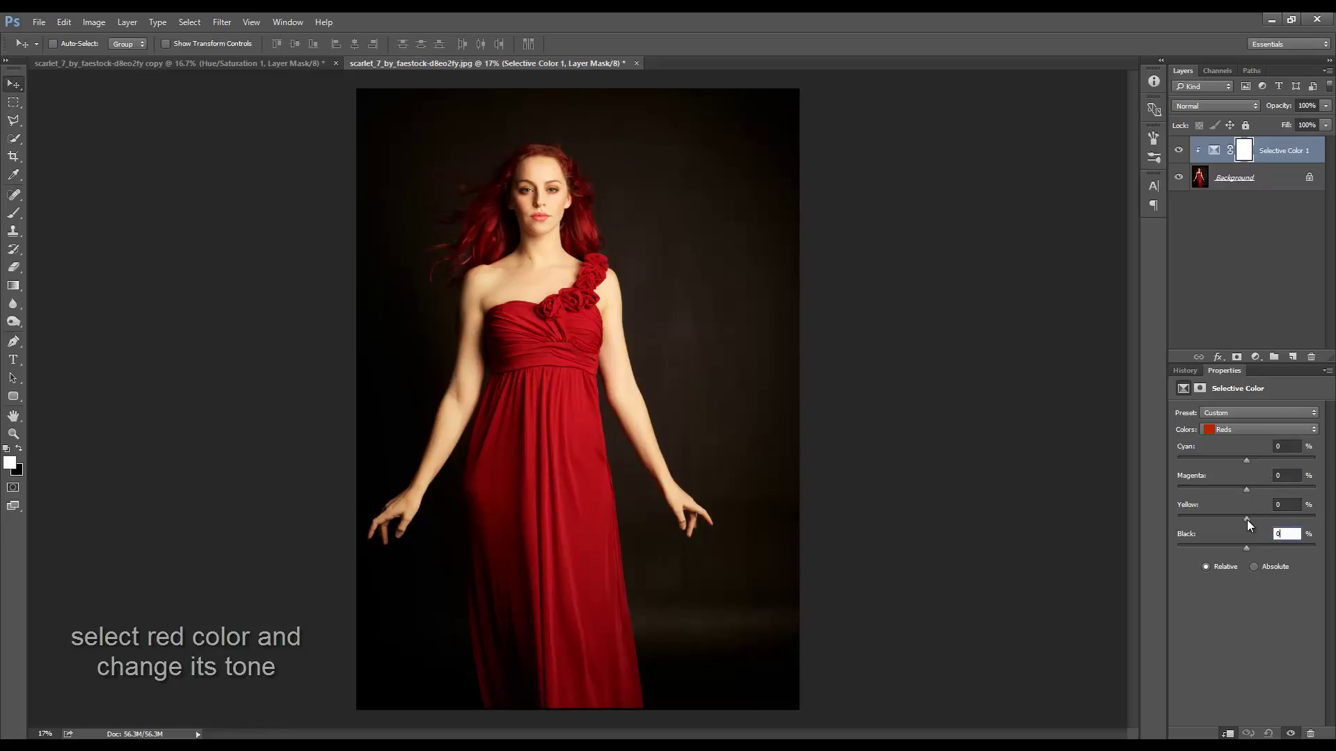
mouse_move(1247, 520)
left_mouse_down()
mouse_move(1289, 520)
mouse_move(1197, 534)
left_mouse_up()
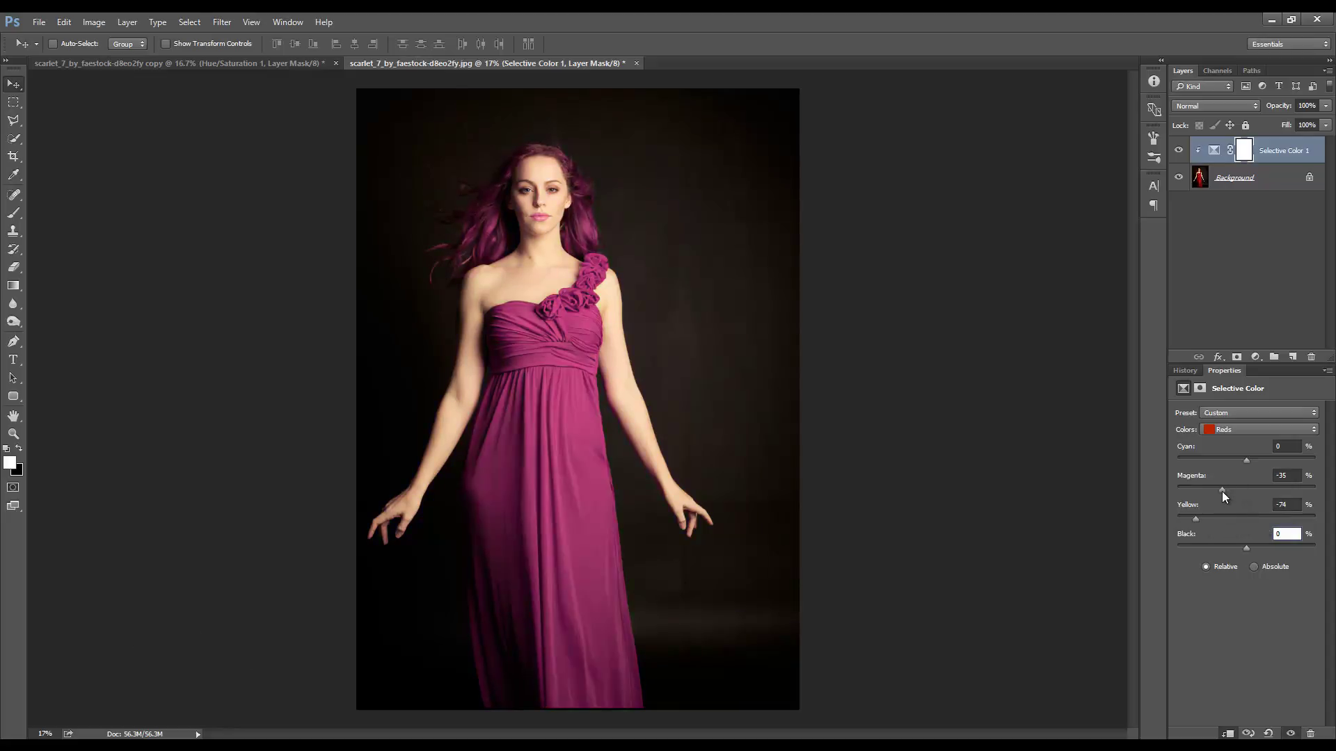
left_click_drag(1227, 490, 1258, 494)
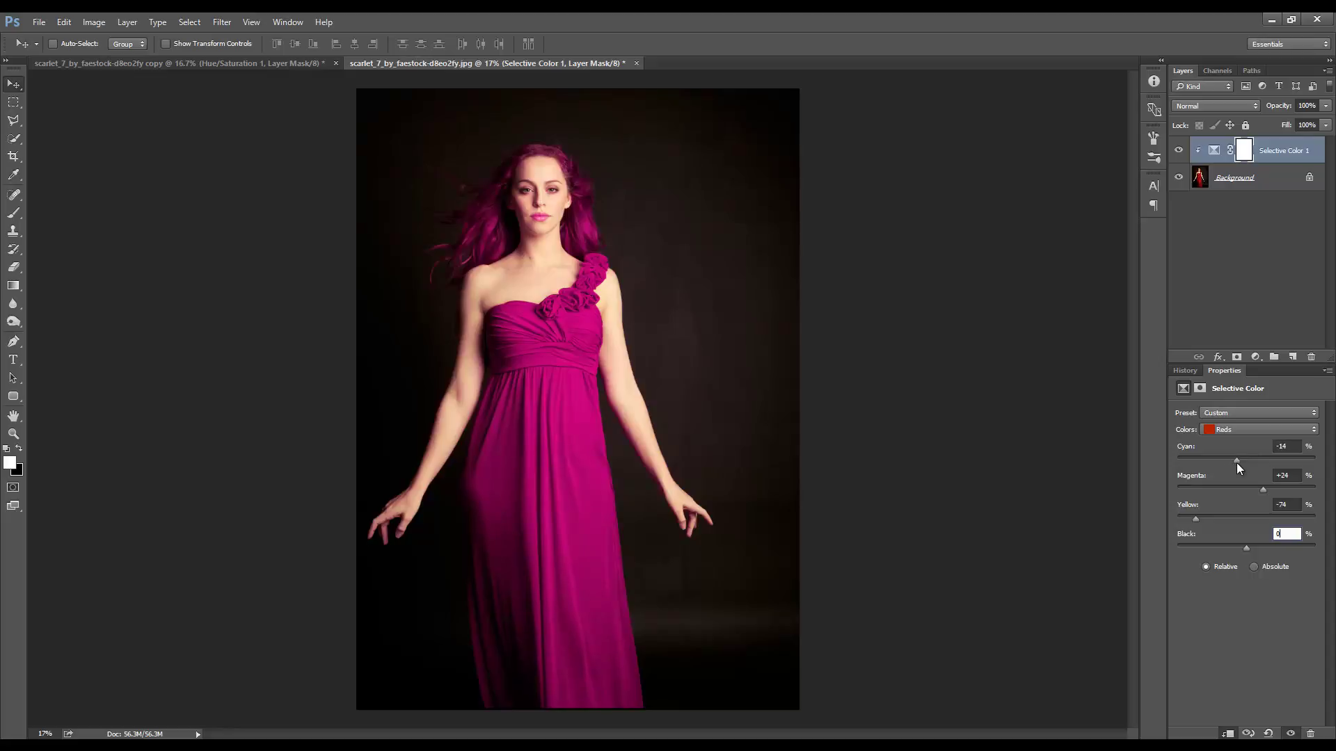
key("Return")
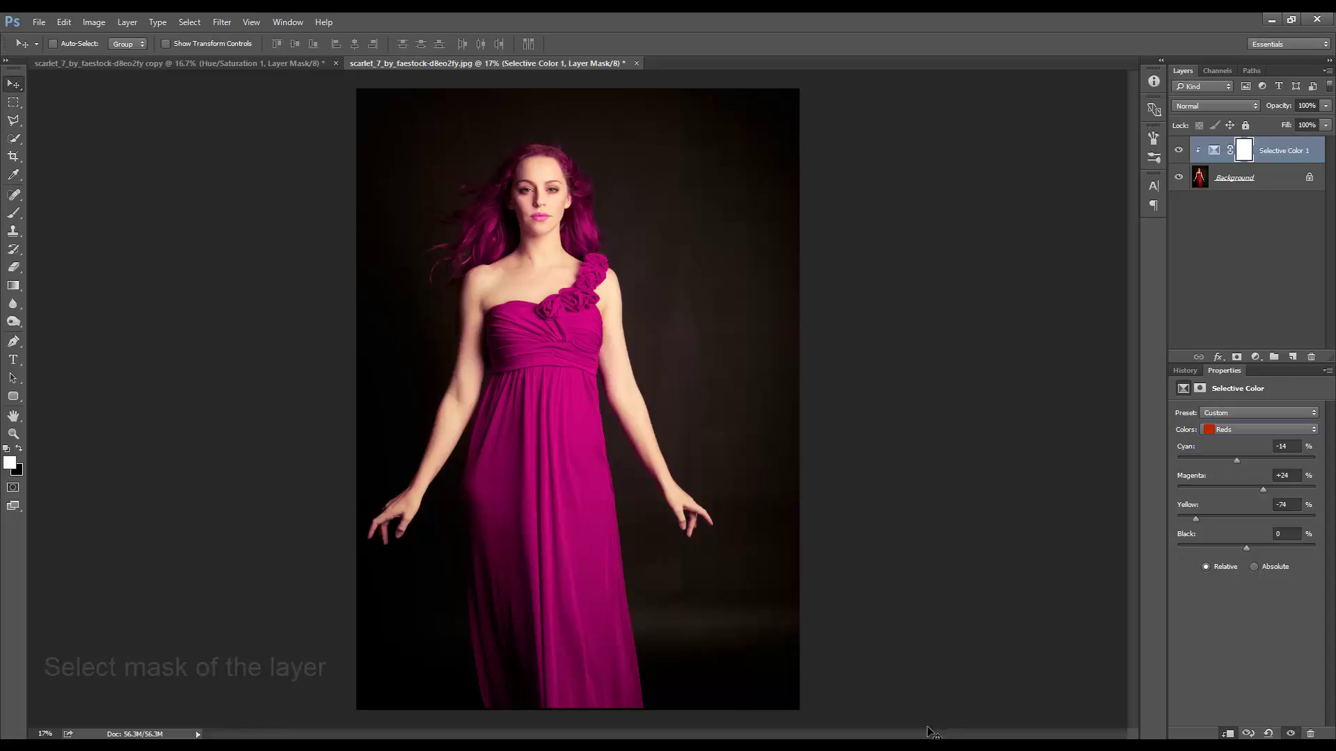
- Select the Selective Color 1 layer mask and make black the foreground colour
left_click(1244, 150)
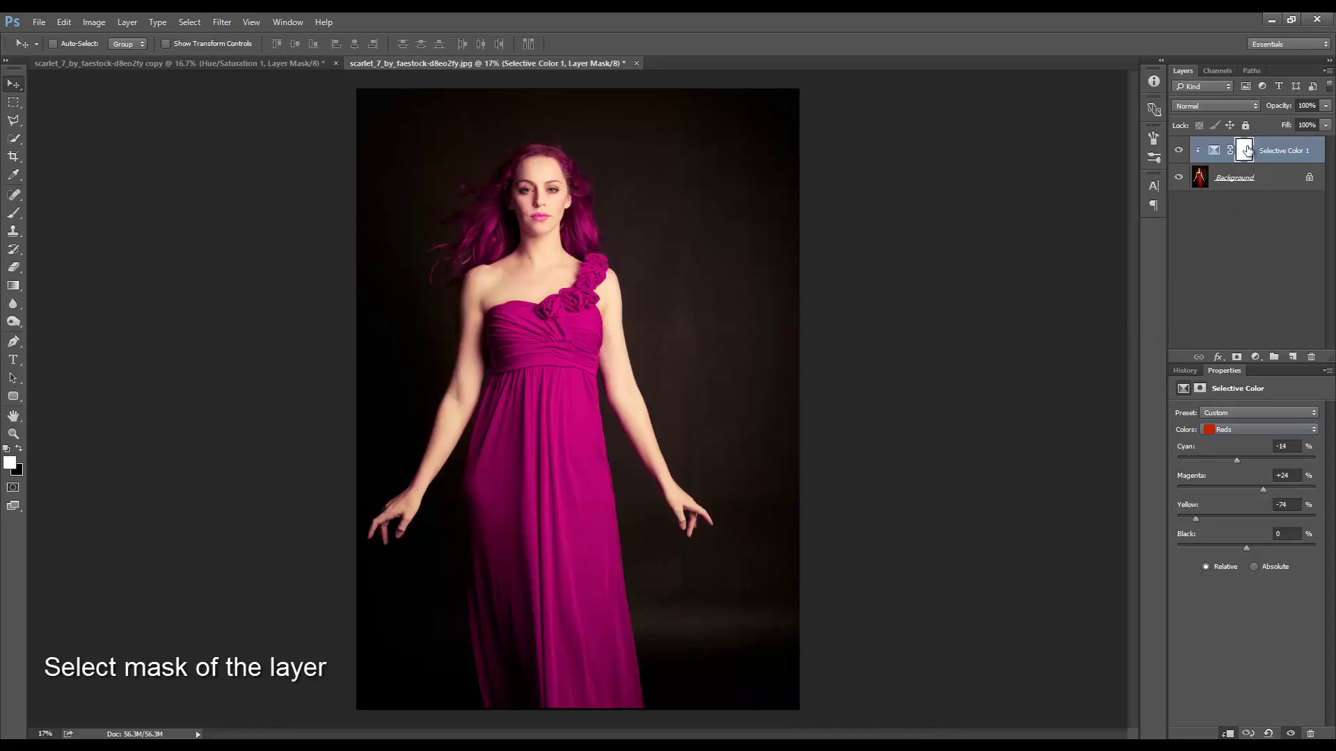
left_click(9, 462)
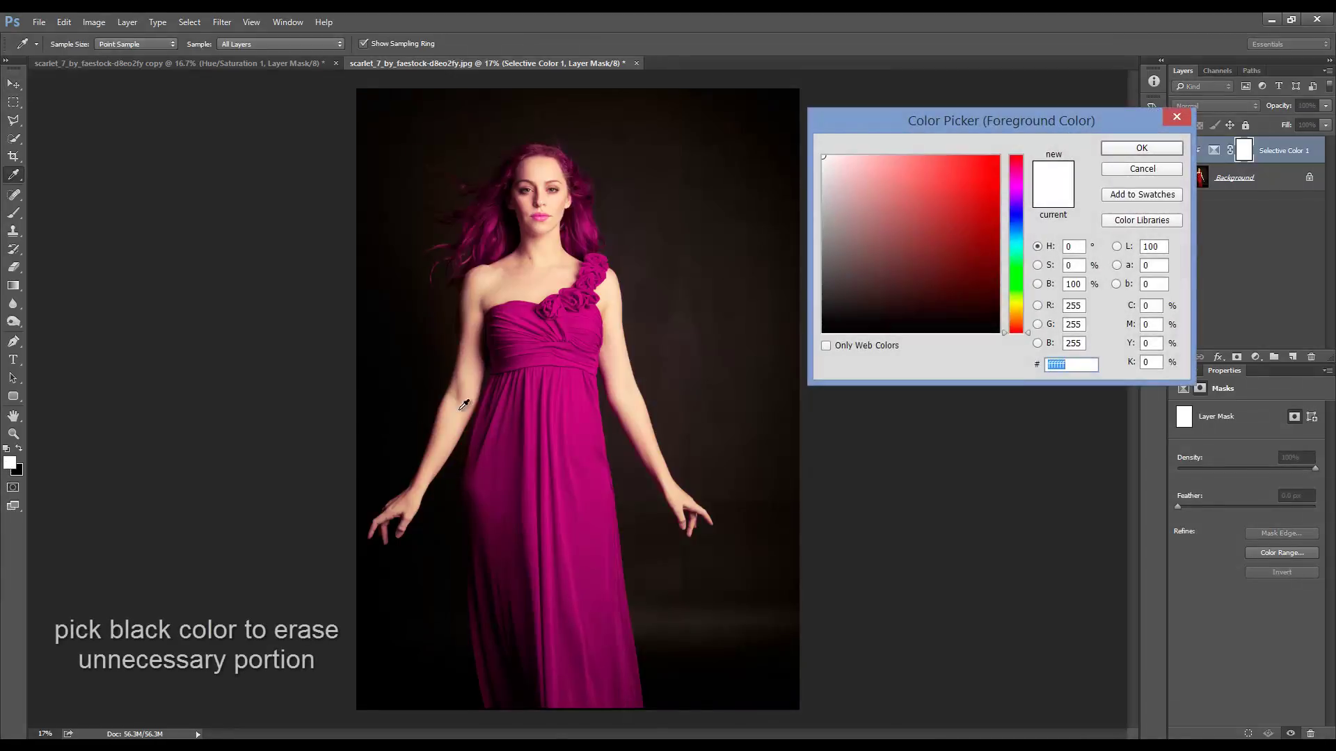
left_click(1176, 118)
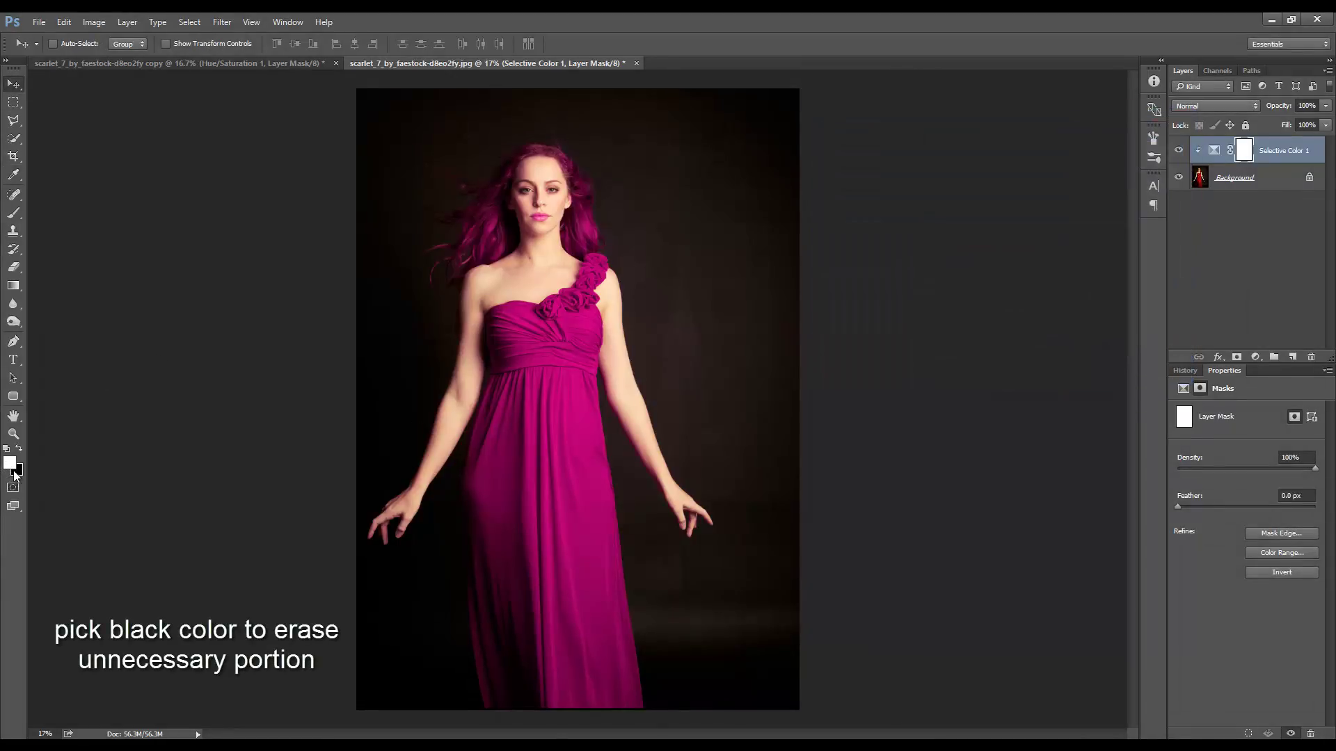
key("x")
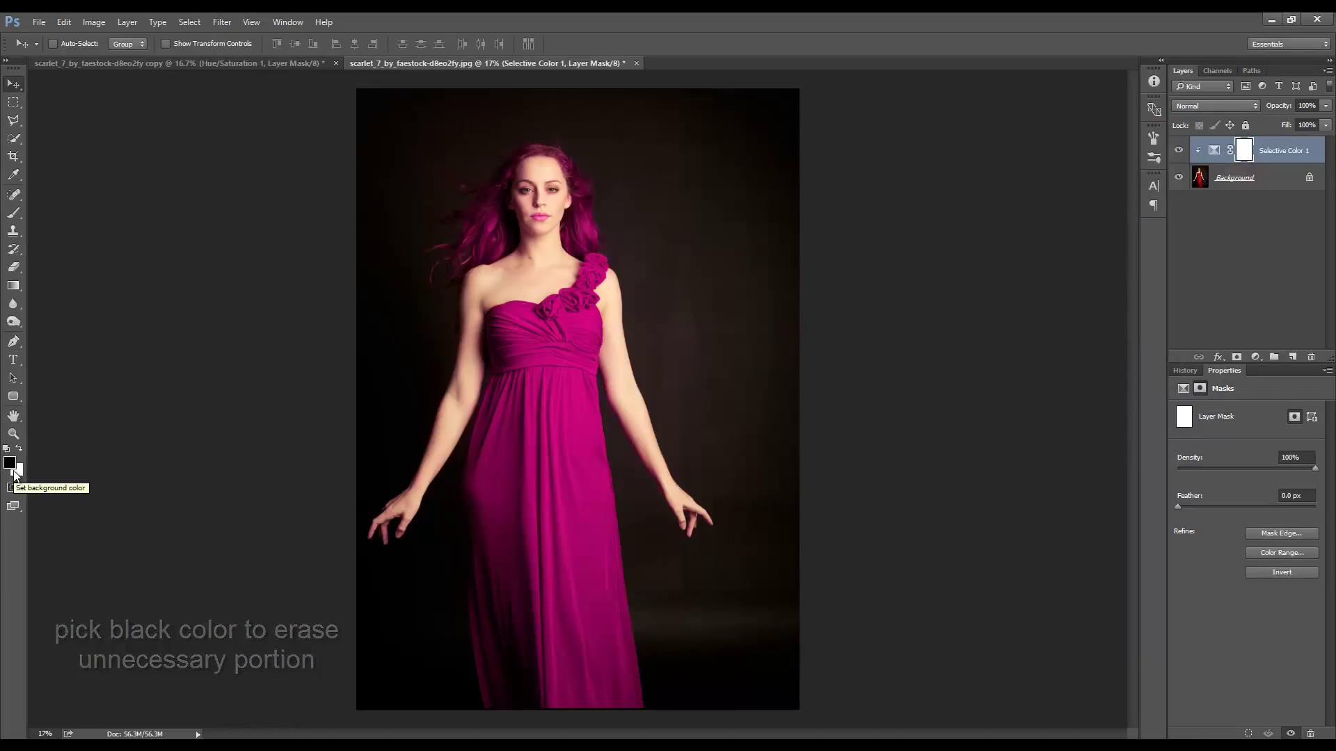
- Brush black onto the mask over the hair and left forearm to remove the magenta tint
left_click(13, 213)
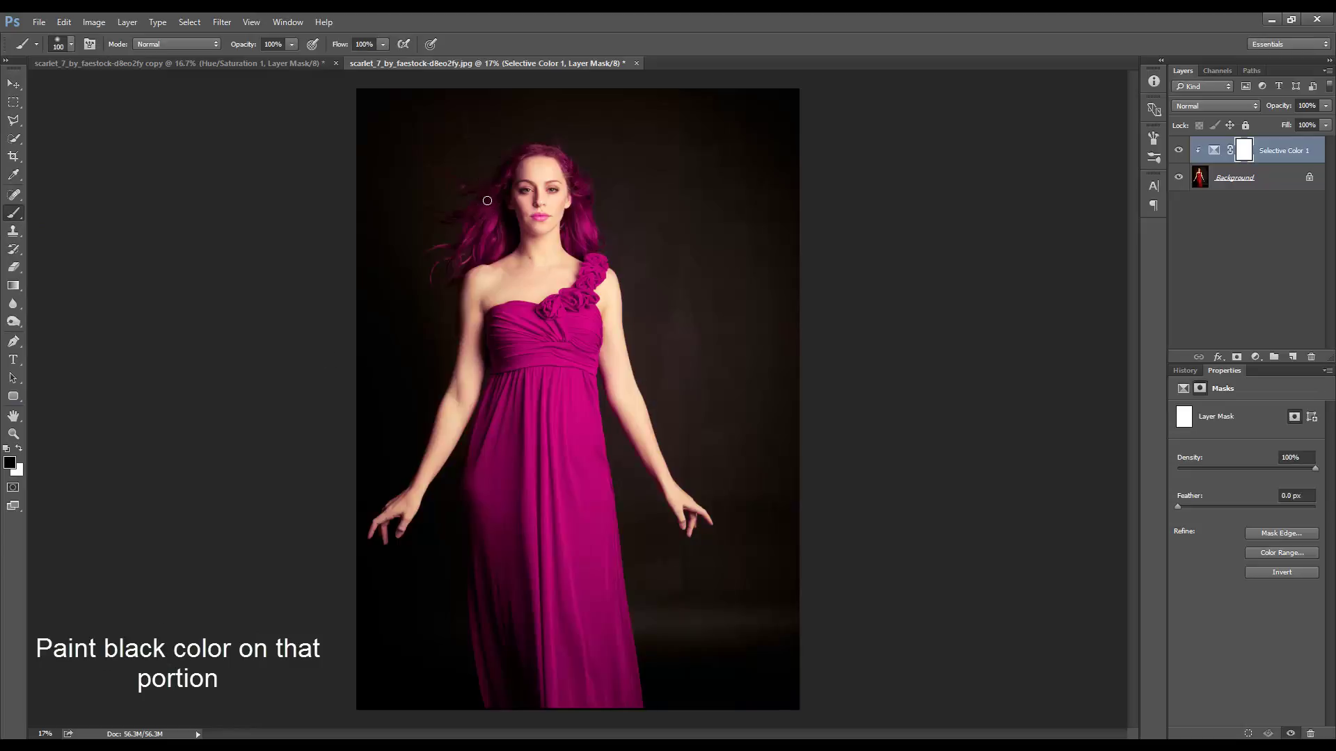
key("bracketright")
key("bracketright")
key("bracketright")
mouse_move(477, 197)
left_mouse_down()
mouse_move(425, 265)
mouse_move(477, 230)
mouse_move(487, 188)
mouse_move(502, 189)
mouse_move(545, 119)
mouse_move(571, 199)
mouse_move(573, 186)
mouse_move(571, 238)
mouse_move(585, 232)
left_mouse_up()
key("bracketleft")
key("bracketleft")
key("bracketleft")
key("bracketleft")
key("bracketleft")
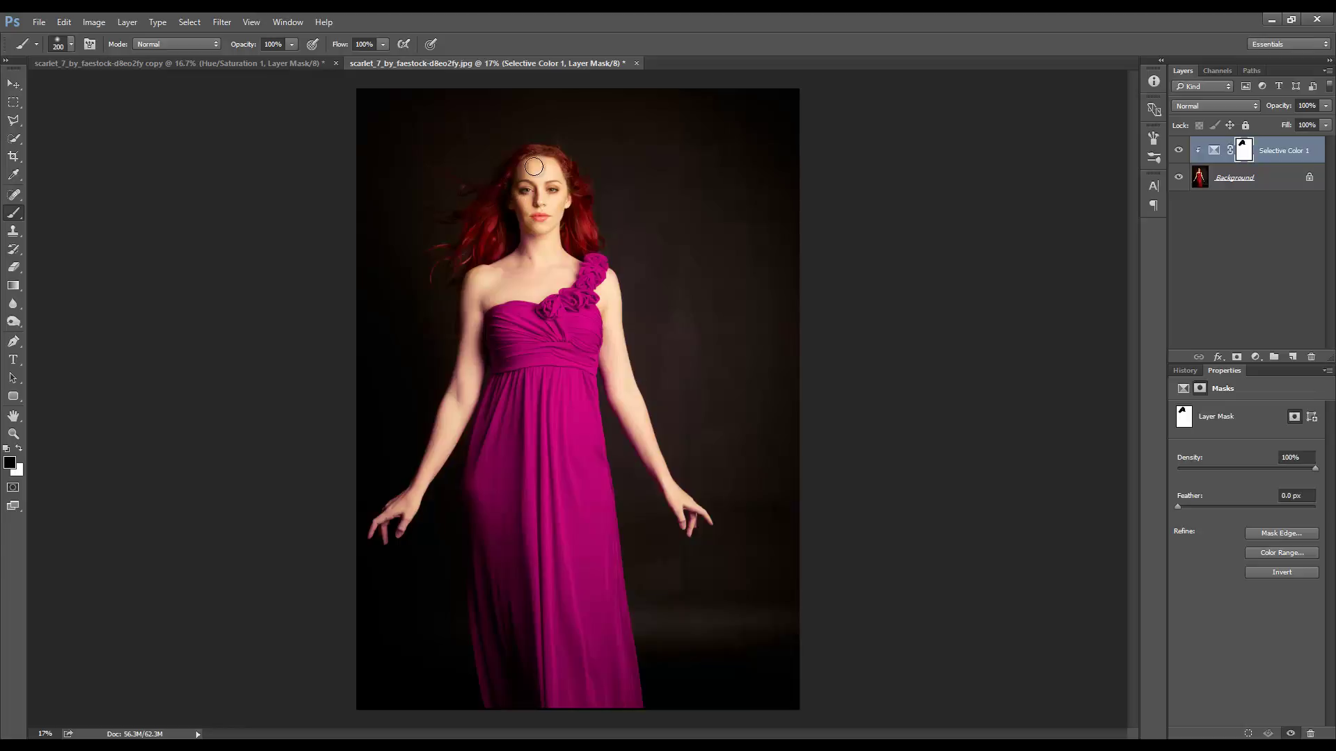
key("bracketright")
key("bracketright")
key("bracketright")
key("bracketleft")
left_click_drag(457, 482, 442, 453)
- Toggle Selective Color 1's visibility three times to compare the recolor with the original
left_click(1179, 150)
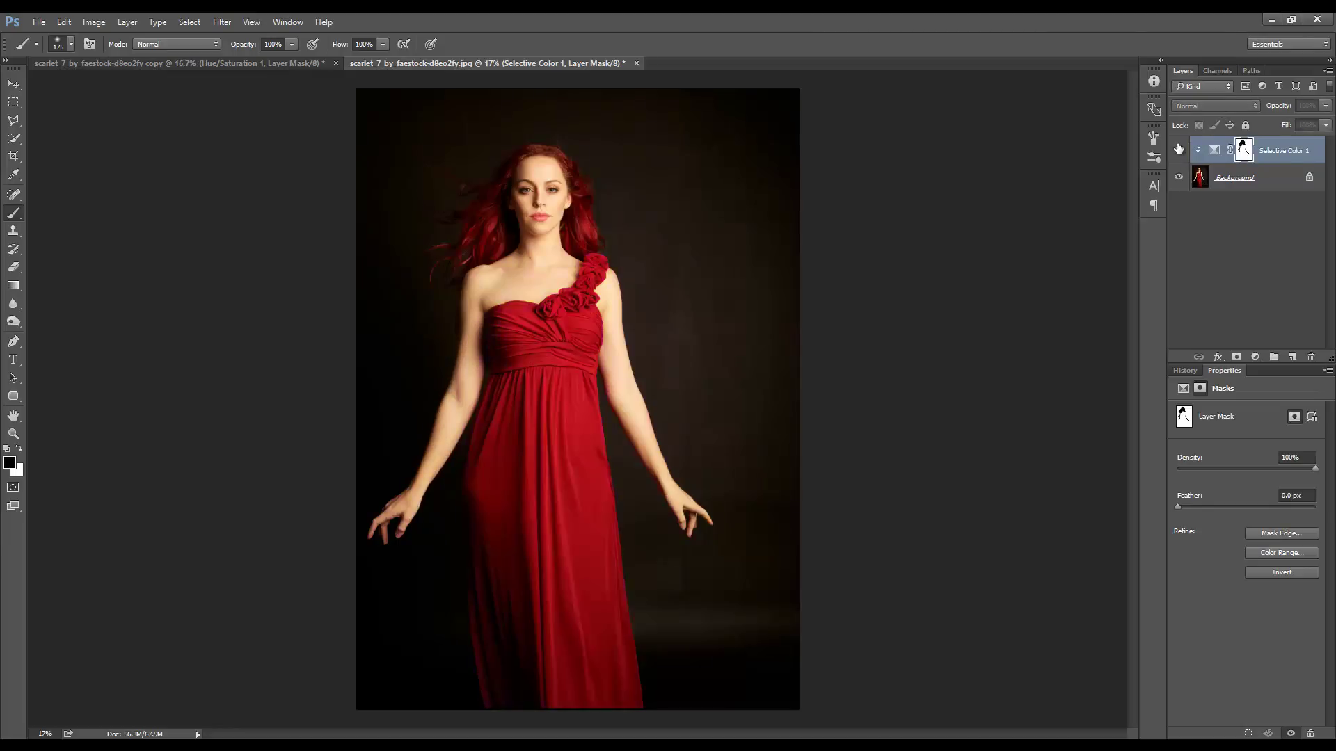
left_click(1178, 150)
left_click(1178, 150)
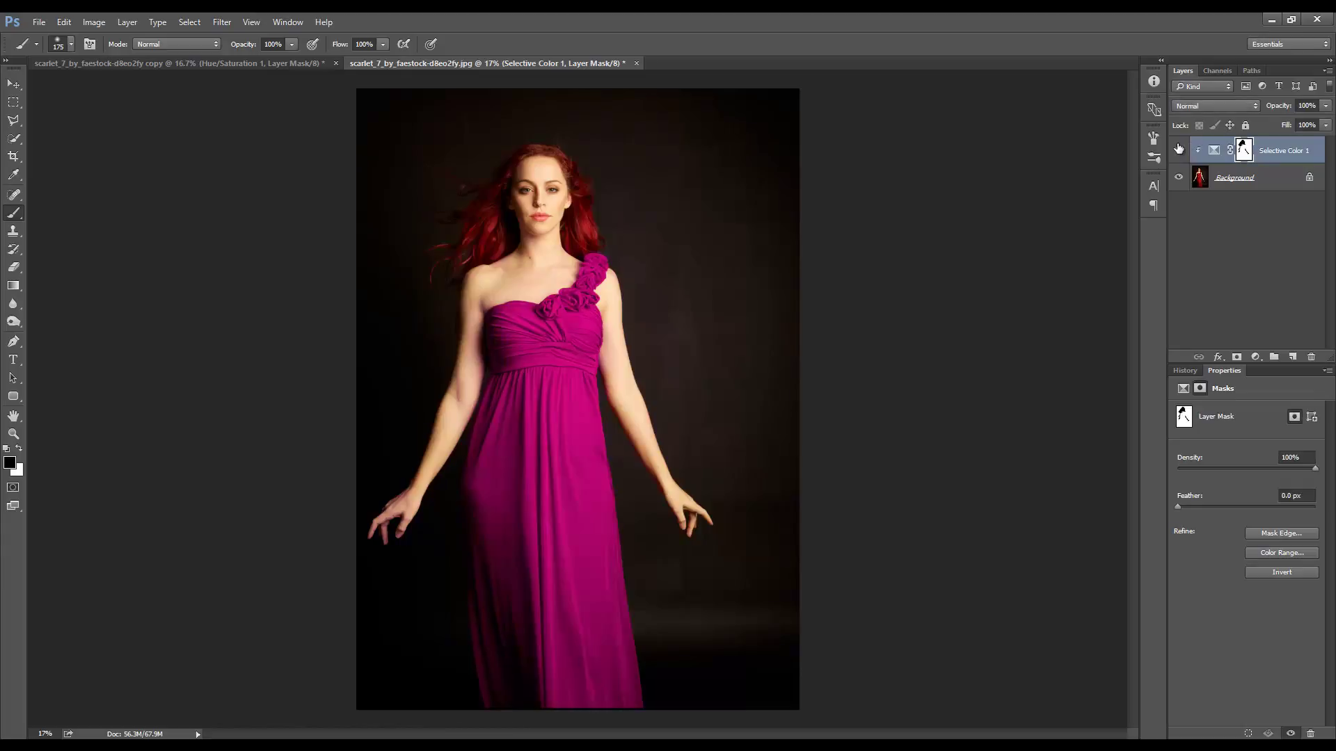
left_click(1179, 149)
left_click(1179, 149)
left_click(1179, 150)
- Create Hue/Saturation 1 from the adjustment menu, clipped to the Background layer
left_click(1255, 357)
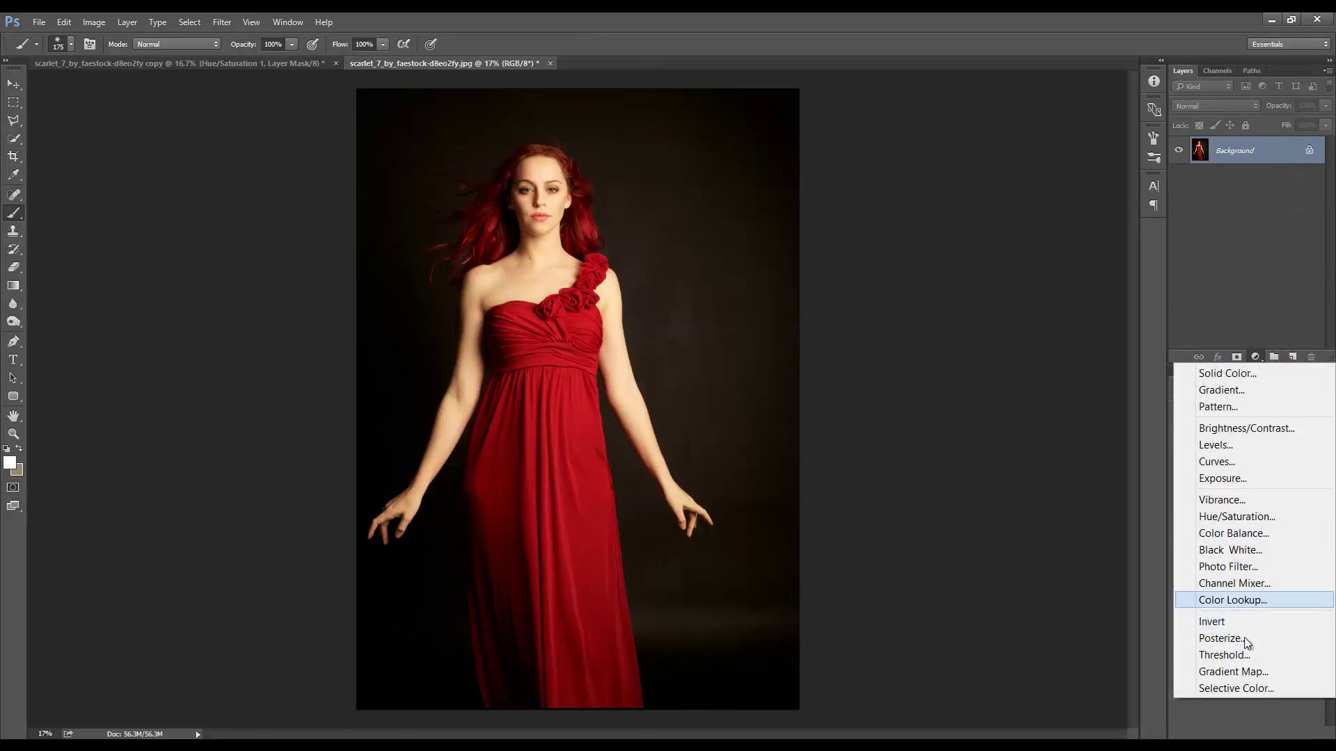
left_click(1233, 518)
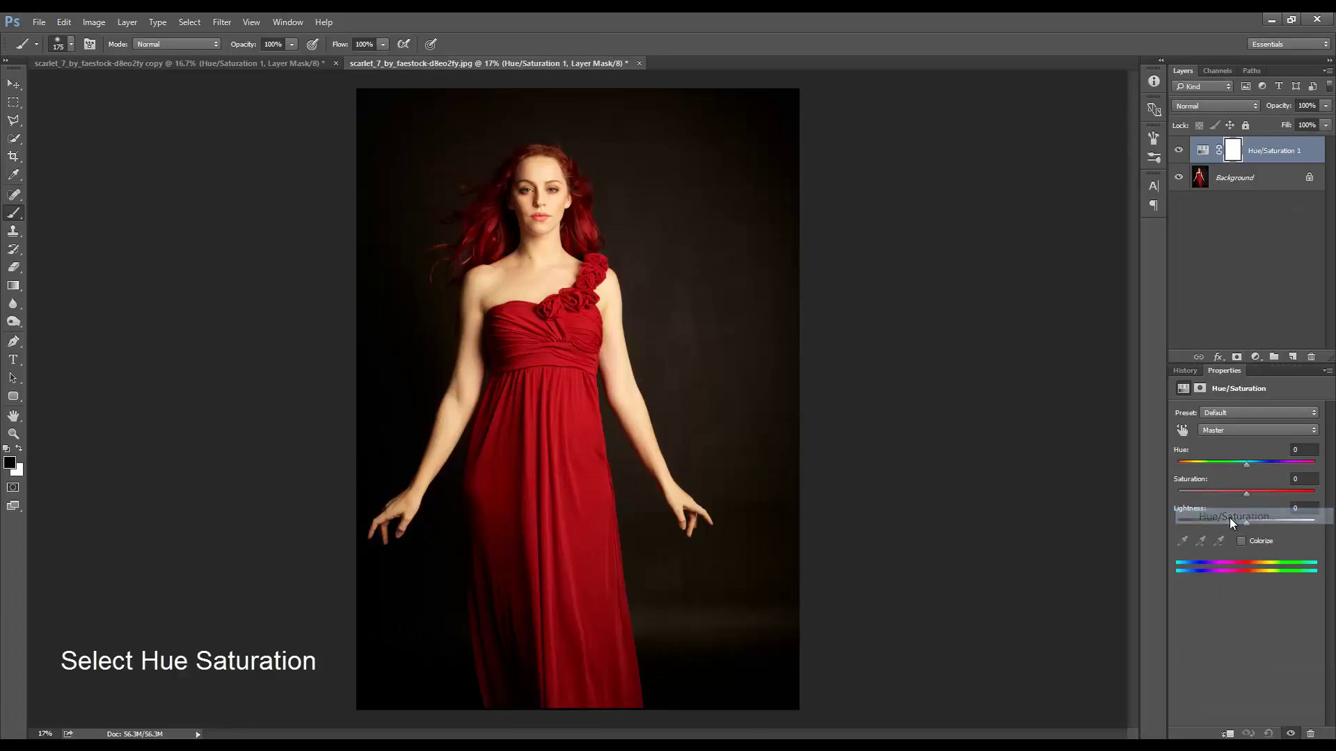
left_click(1227, 734)
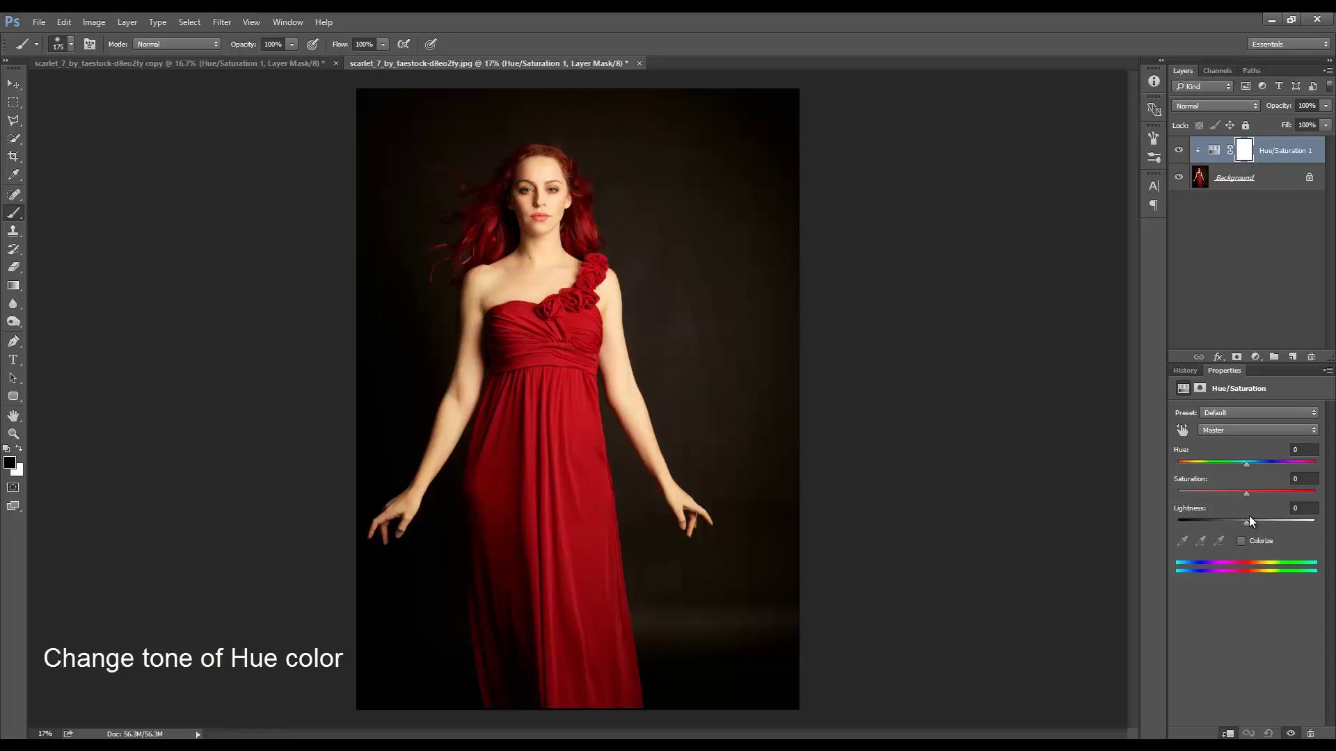
- Set Hue/Saturation to Hue -128, Saturation -7 and Lightness -8
left_click_drag(1247, 465, 1197, 464)
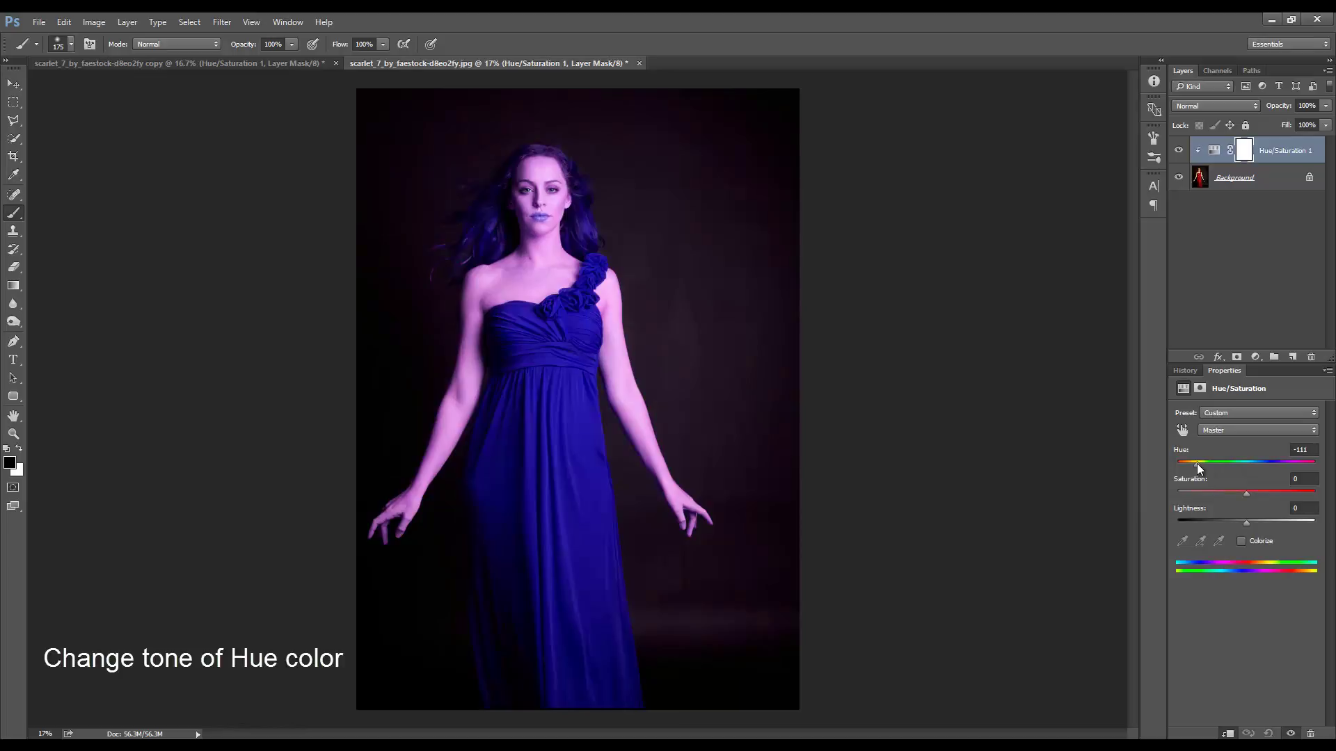
mouse_move(1196, 464)
left_mouse_down()
mouse_move(1299, 470)
mouse_move(1173, 475)
mouse_move(1192, 471)
left_mouse_up()
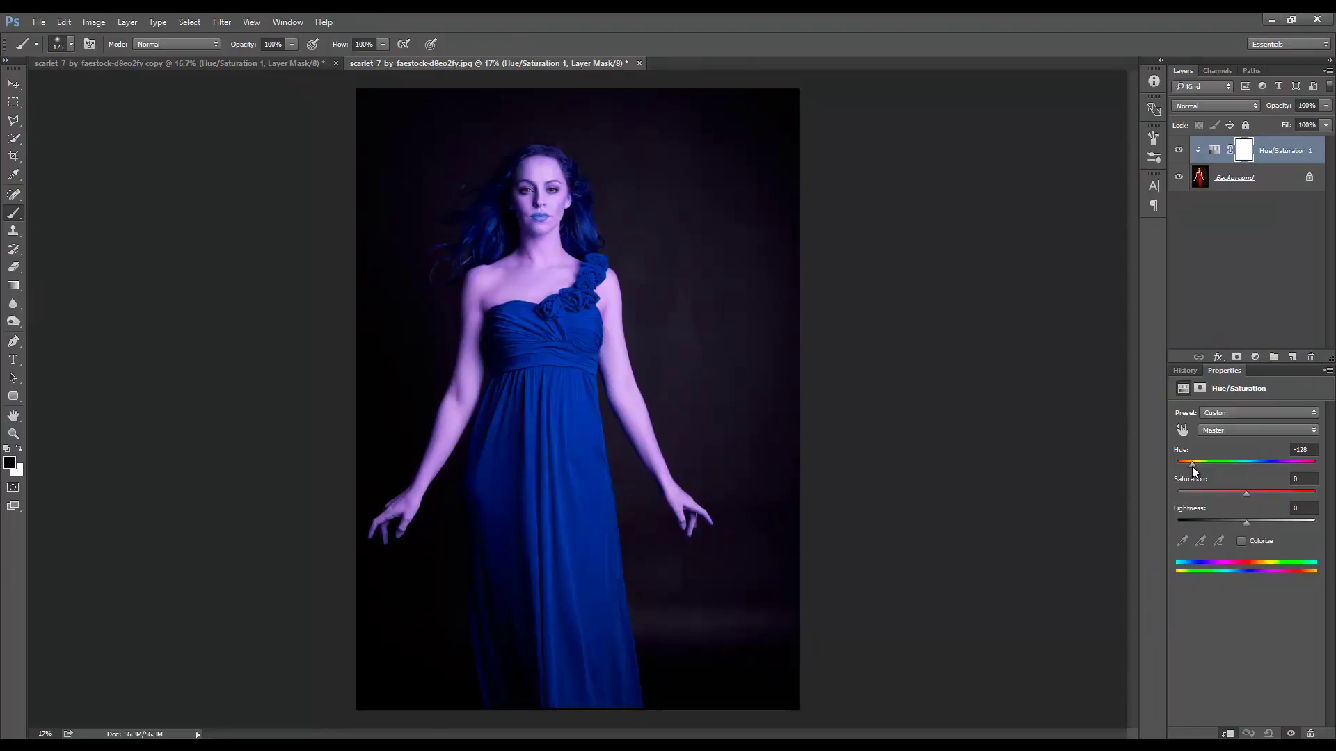
mouse_move(1247, 491)
left_mouse_down()
mouse_move(1259, 492)
mouse_move(1246, 491)
mouse_move(1242, 526)
left_mouse_up()
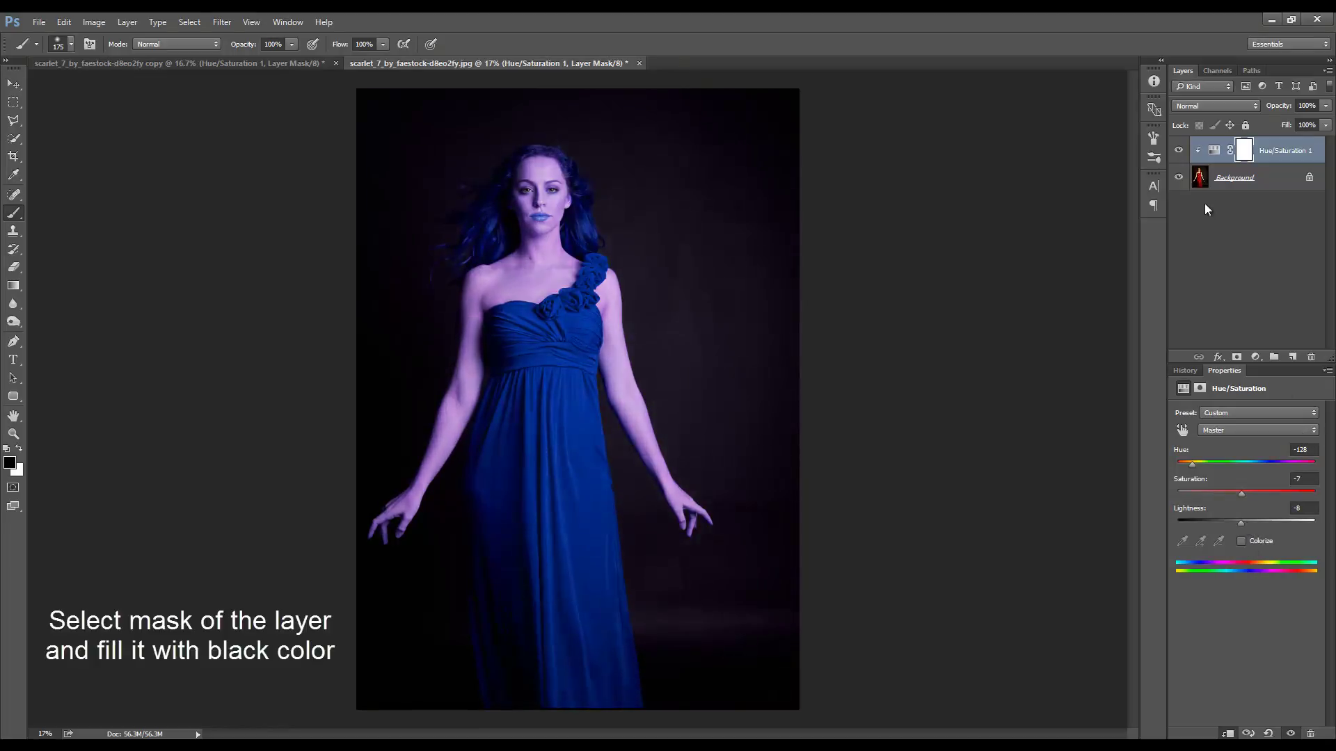
- Fill the Hue/Saturation 1 mask with black and make white the foreground colour
left_click(1244, 155)
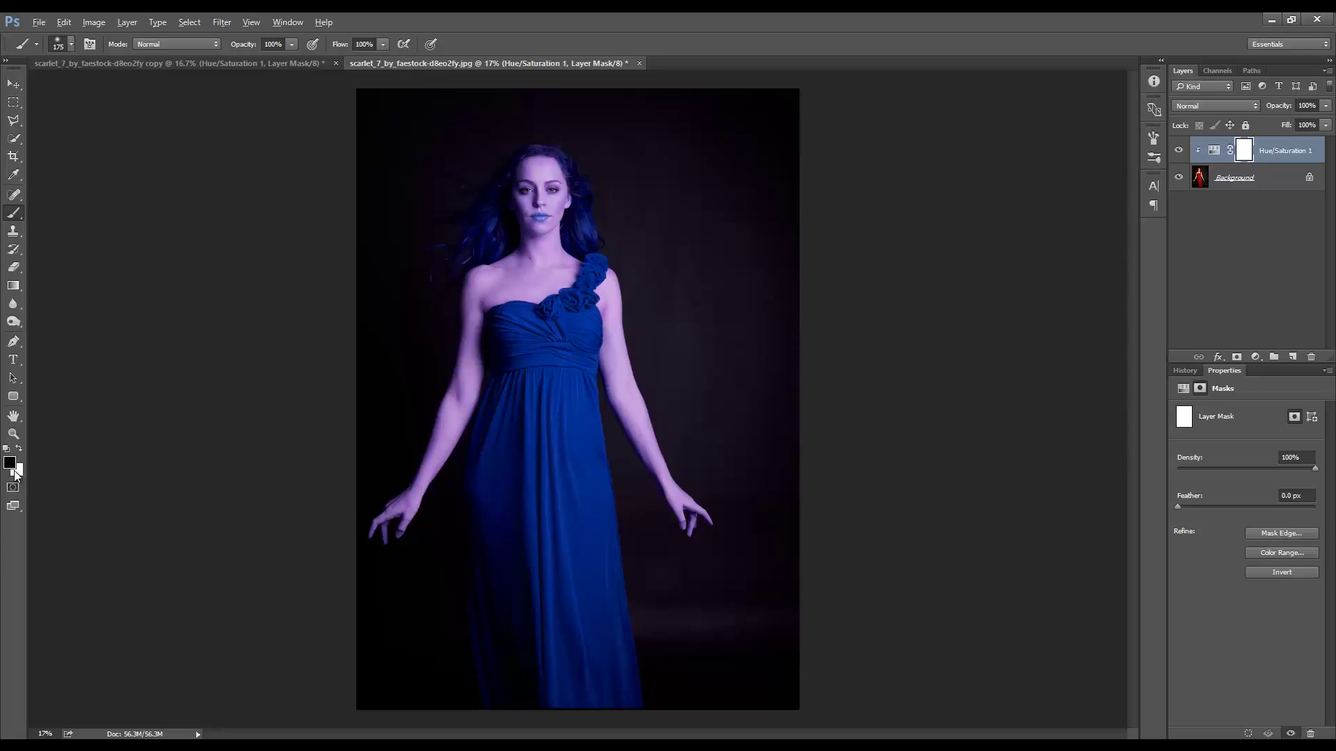
key("alt+BackSpace")
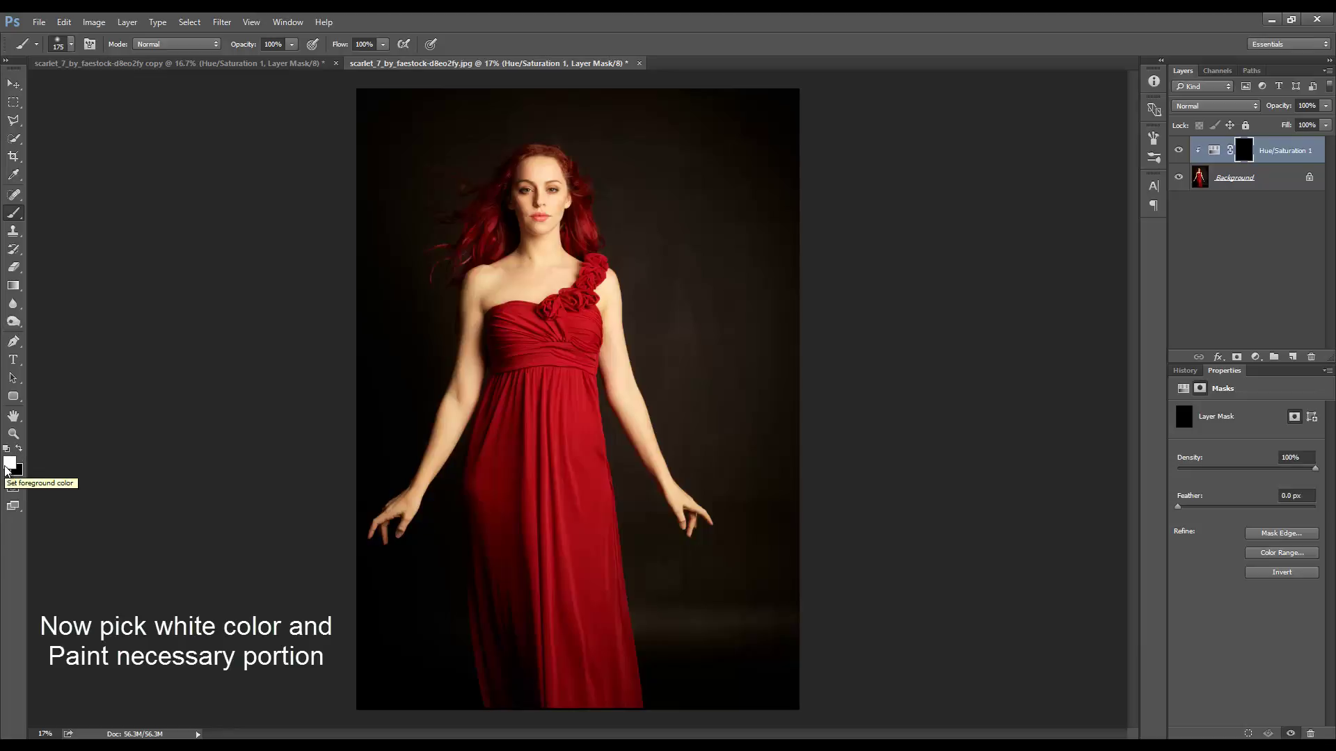
key("x")
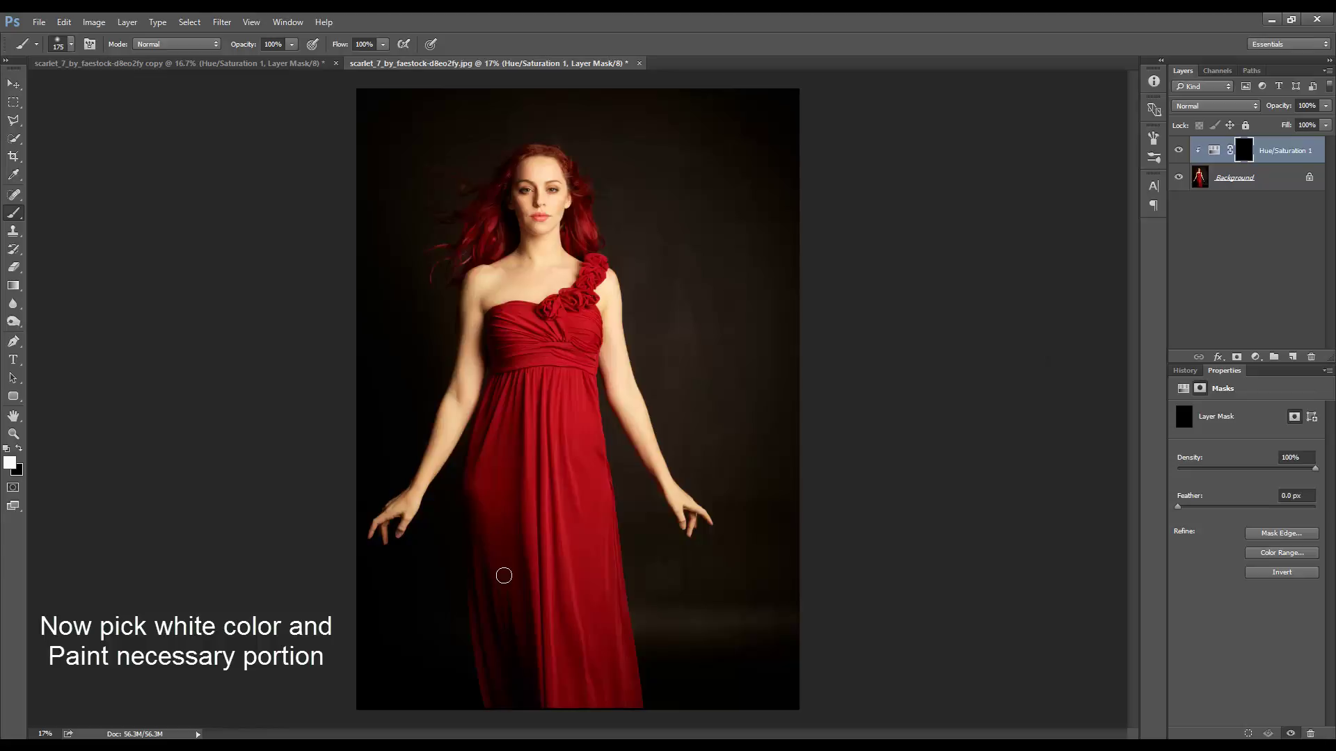
- With a 400 brush, paint white over the skirt and waist to turn them blue
key("bracketright")
key("bracketright")
key("bracketright")
mouse_move(538, 605)
left_mouse_down()
mouse_move(540, 450)
mouse_move(552, 706)
mouse_move(561, 716)
mouse_move(572, 516)
mouse_move(545, 462)
mouse_move(605, 571)
mouse_move(630, 705)
mouse_move(576, 383)
mouse_move(594, 450)
left_mouse_up()
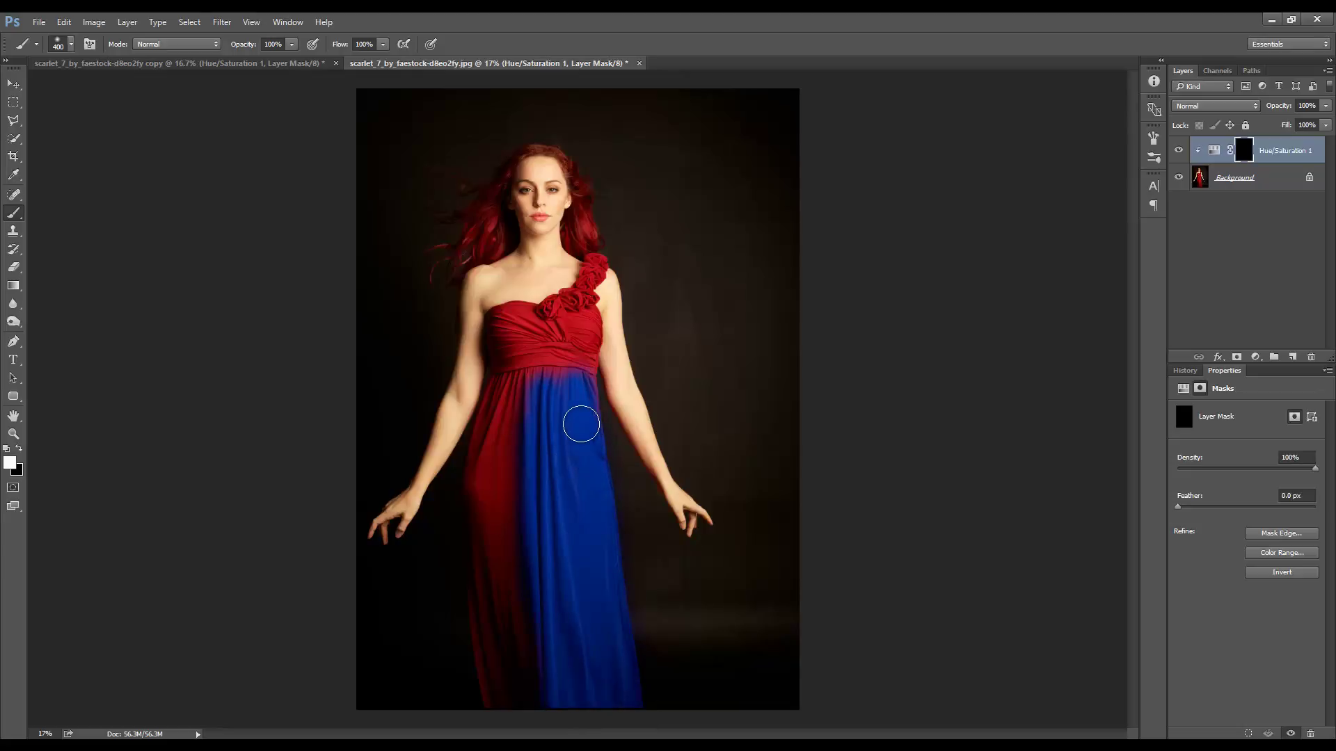
left_click_drag(510, 570, 516, 450)
mouse_move(501, 709)
left_mouse_down()
mouse_move(483, 703)
mouse_move(487, 531)
mouse_move(475, 543)
left_mouse_up()
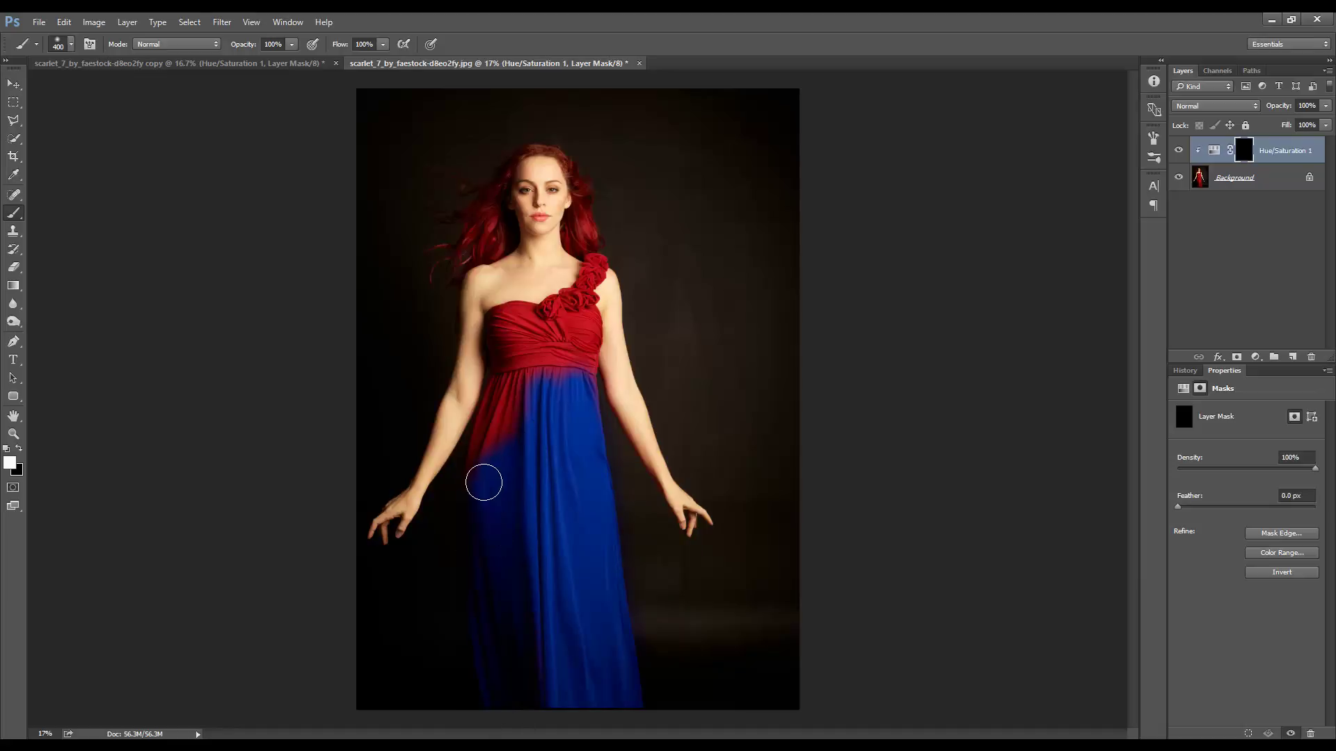
mouse_move(483, 481)
left_mouse_down()
mouse_move(477, 494)
mouse_move(510, 382)
mouse_move(535, 387)
mouse_move(554, 349)
mouse_move(573, 379)
mouse_move(550, 340)
mouse_move(552, 373)
mouse_move(557, 336)
mouse_move(575, 364)
mouse_move(567, 328)
mouse_move(574, 394)
left_mouse_up()
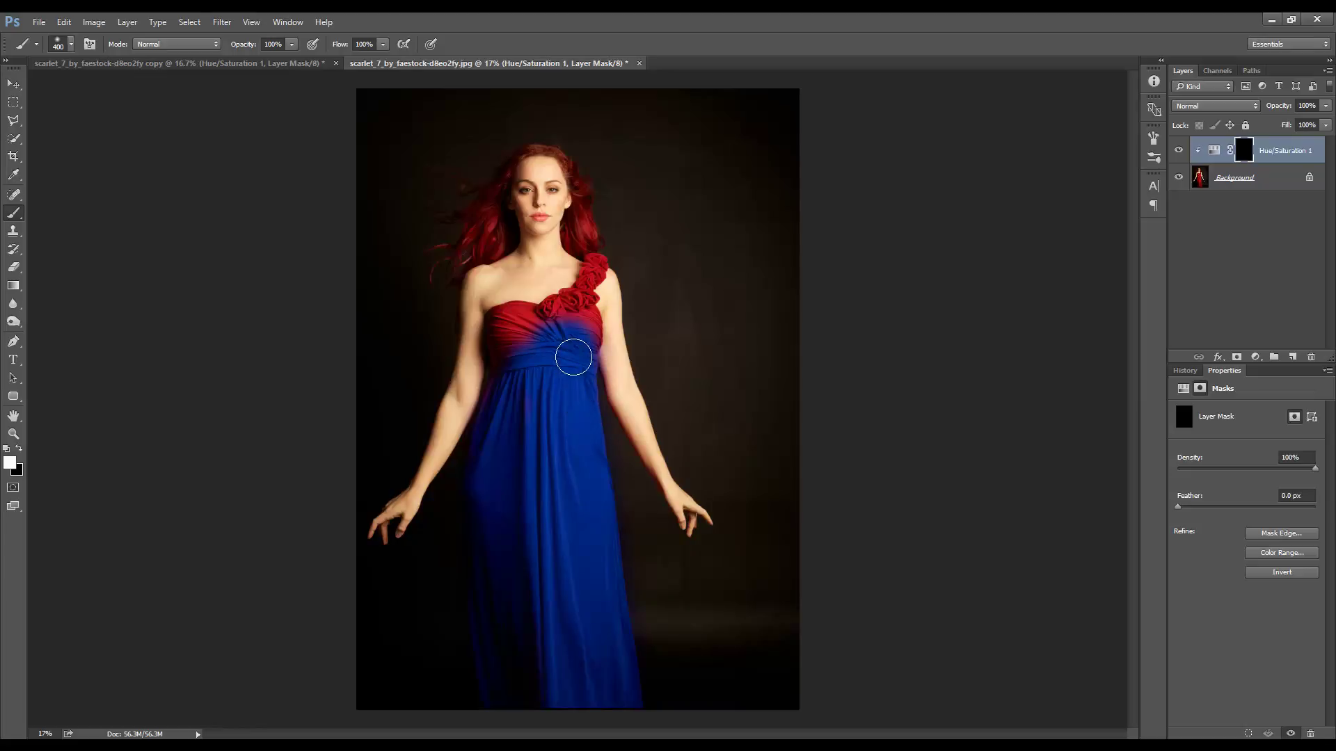
- With a 300 brush, paint the bodice and area below the roses blue
key("bracketleft")
left_click_drag(536, 313, 504, 359)
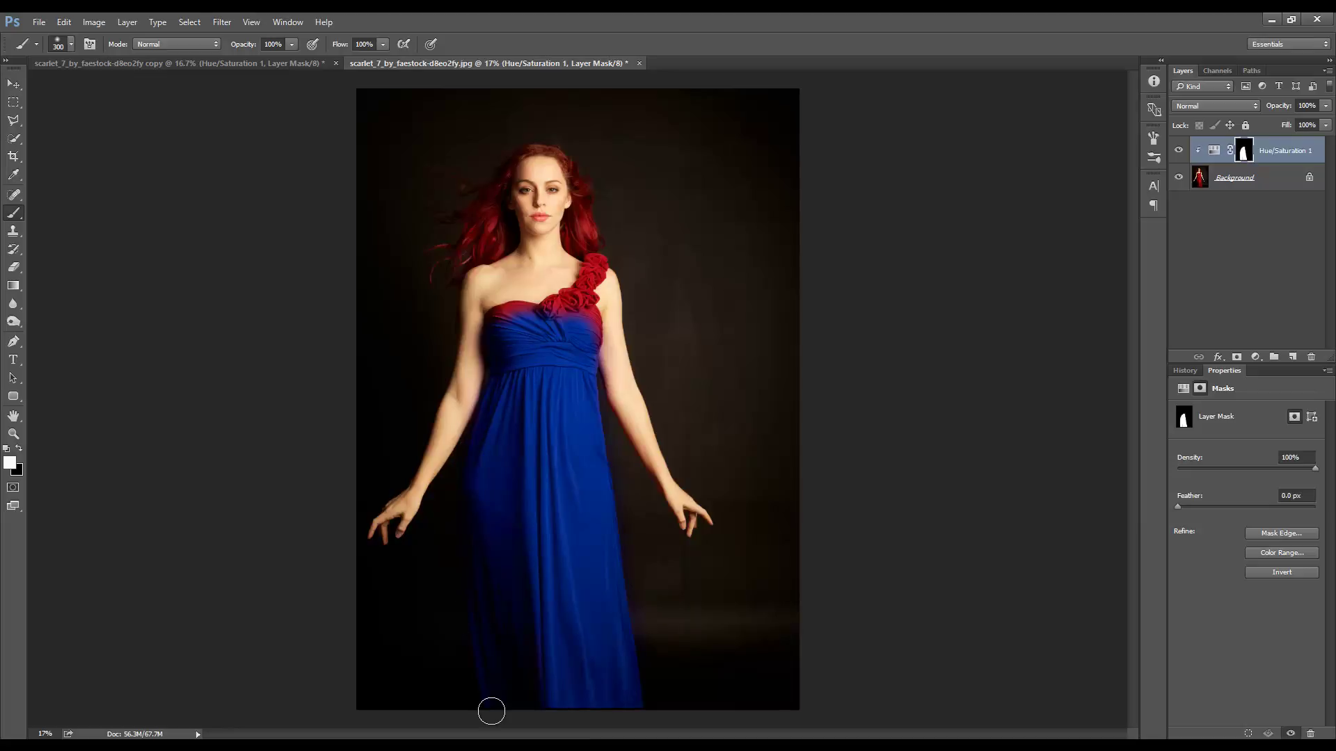
left_click_drag(505, 333, 499, 300)
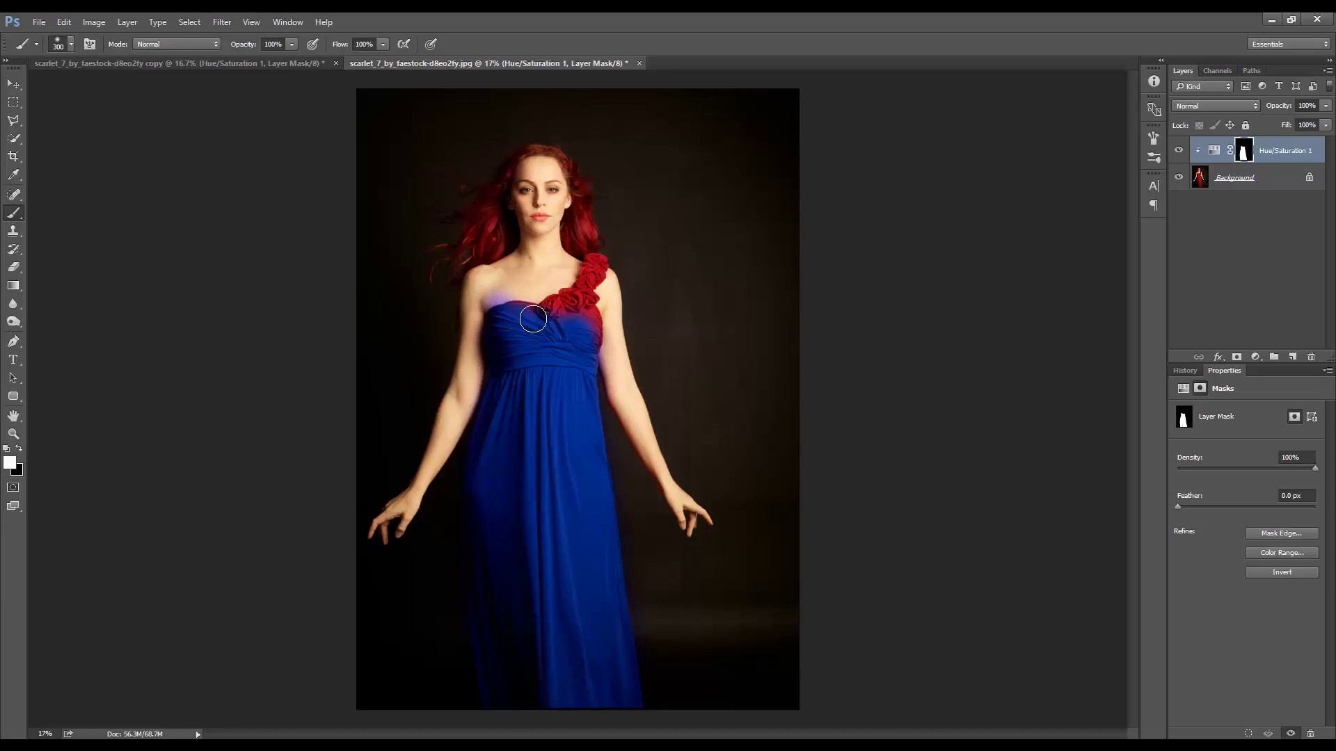
left_click_drag(550, 328, 550, 334)
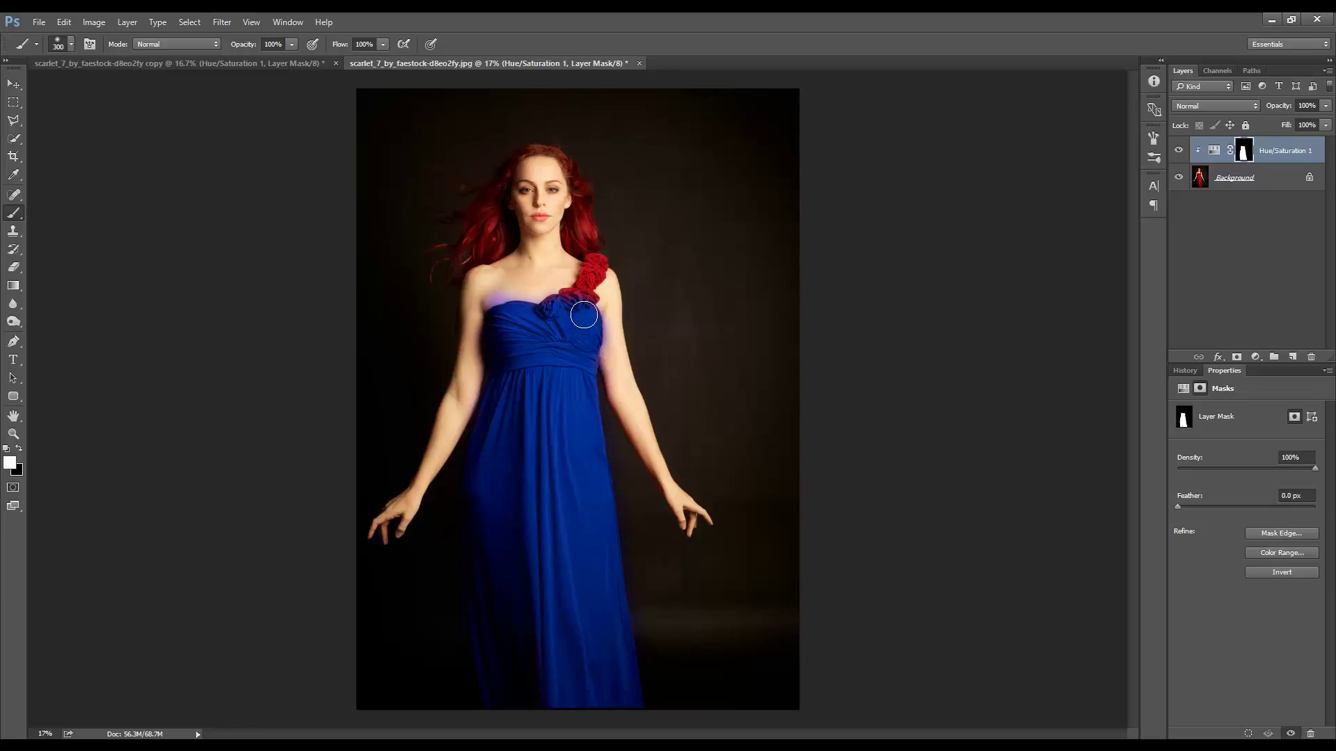
- Zoom into the shoulder and paint white on the mask with a size-90 brush to turn the roses blue
left_click(14, 433)
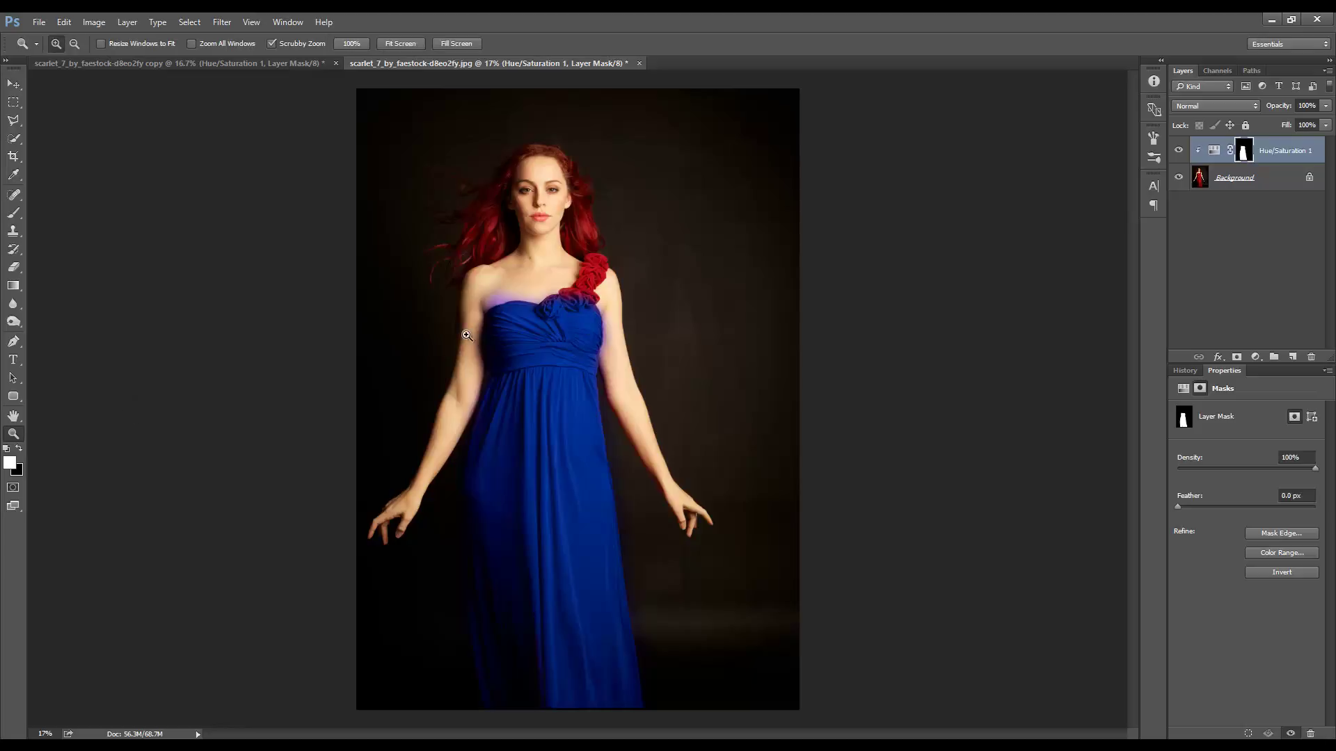
left_click_drag(570, 282, 718, 315)
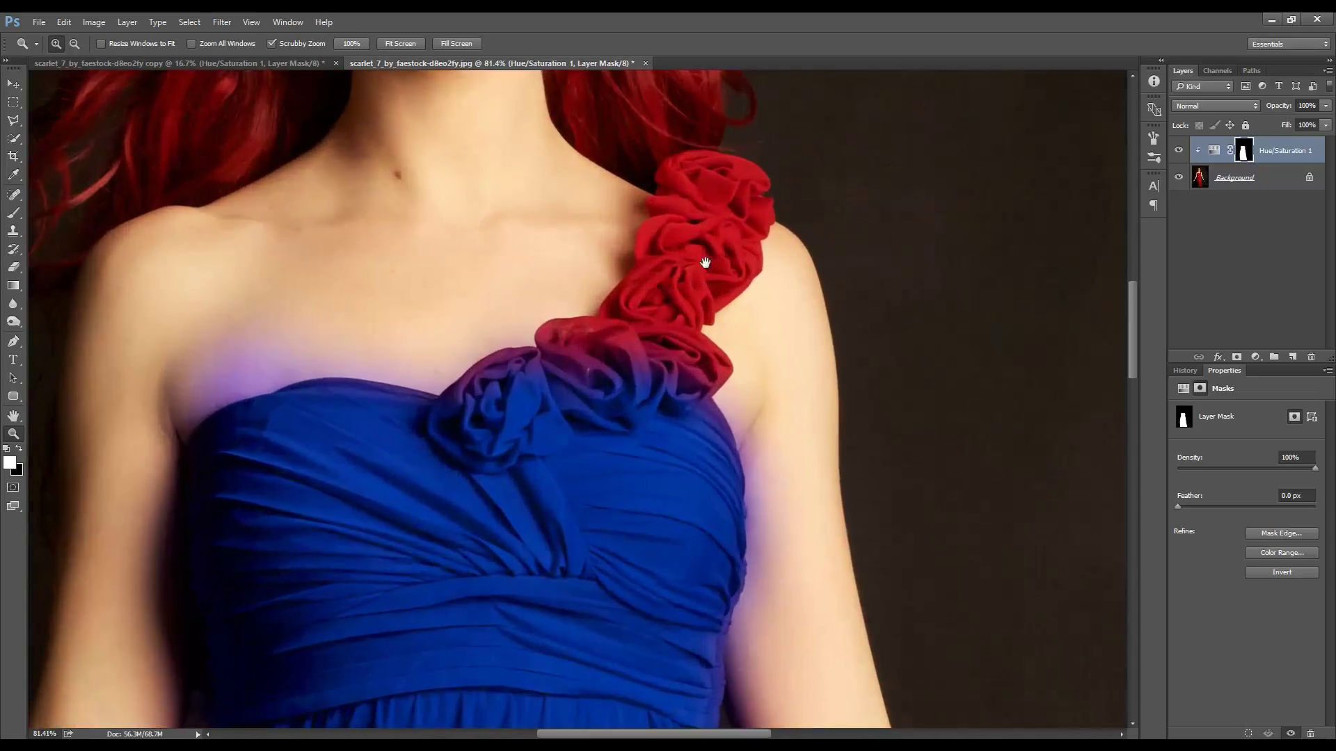
left_click_drag(705, 263, 660, 447)
left_click(13, 213)
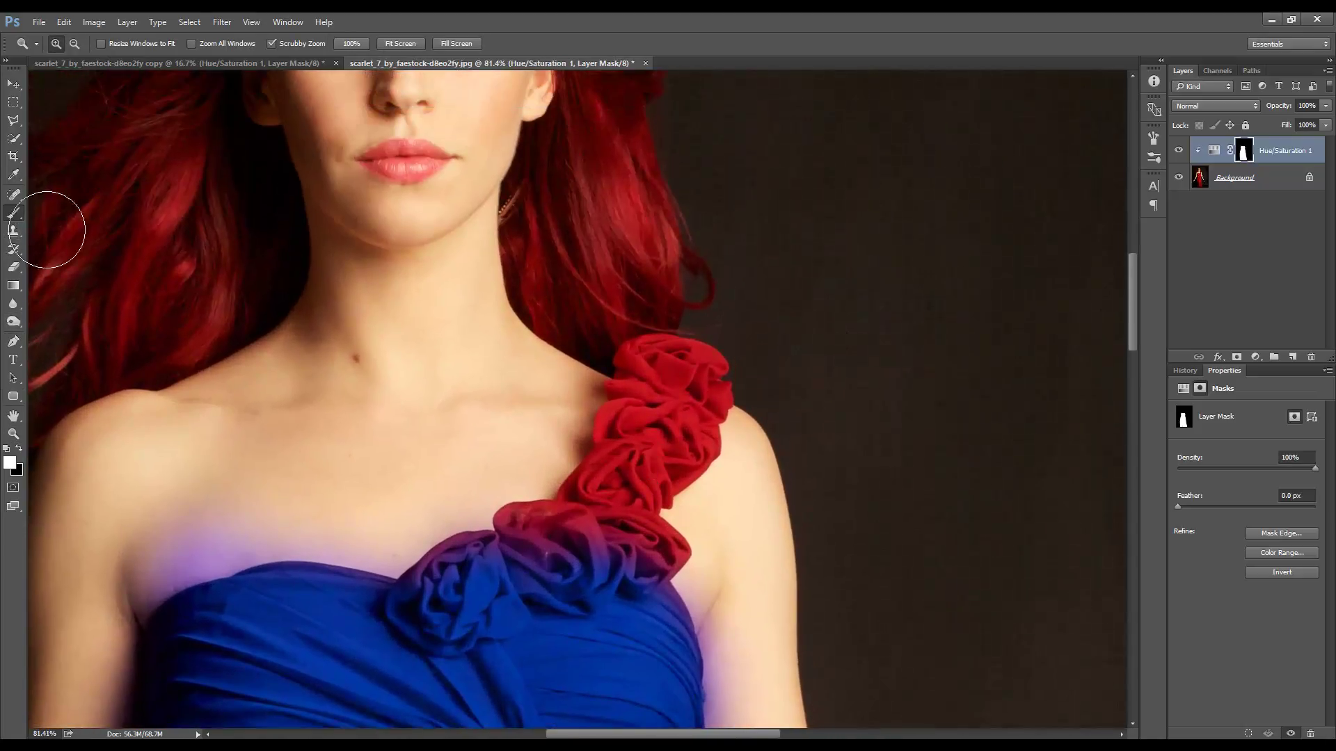
key("bracketleft")
key("bracketleft")
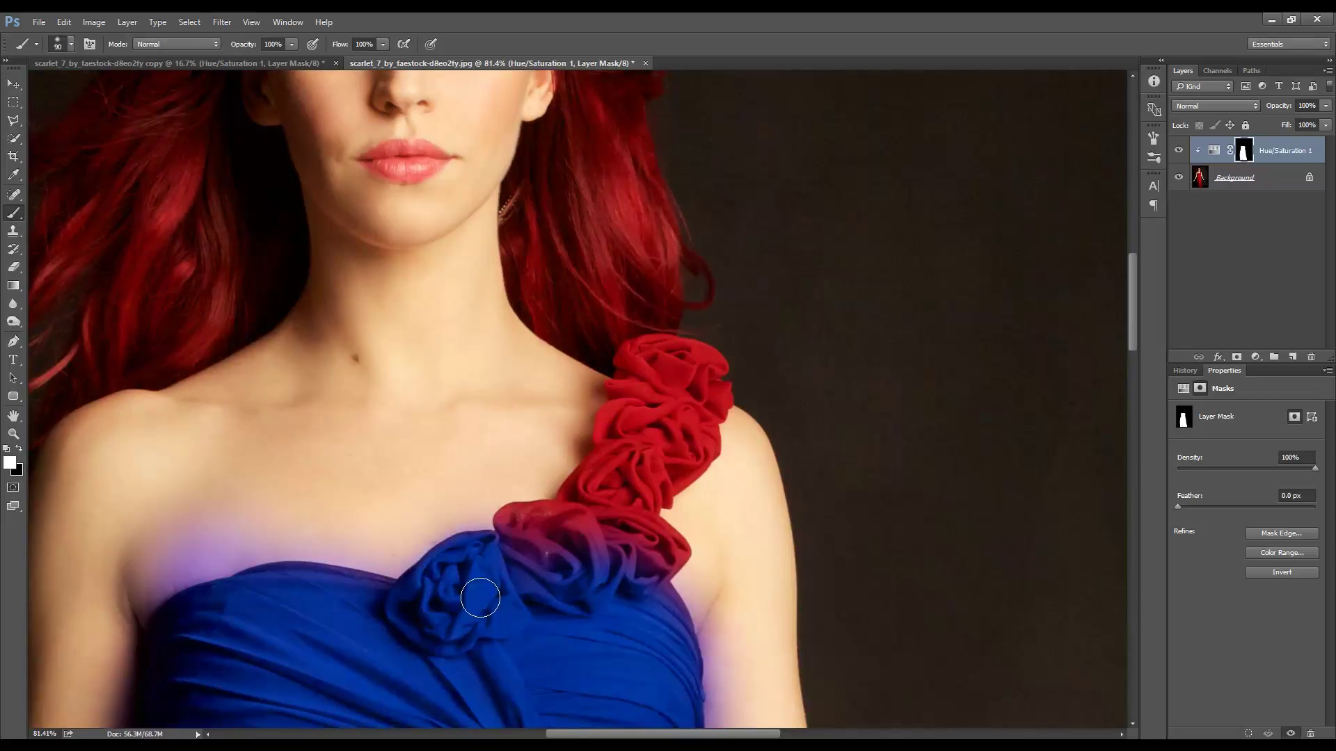
mouse_move(494, 532)
left_mouse_down()
mouse_move(580, 518)
mouse_move(656, 603)
mouse_move(581, 495)
mouse_move(667, 559)
mouse_move(704, 438)
mouse_move(596, 473)
mouse_move(650, 349)
mouse_move(632, 355)
mouse_move(710, 361)
mouse_move(681, 393)
mouse_move(707, 426)
mouse_move(704, 370)
left_mouse_up()
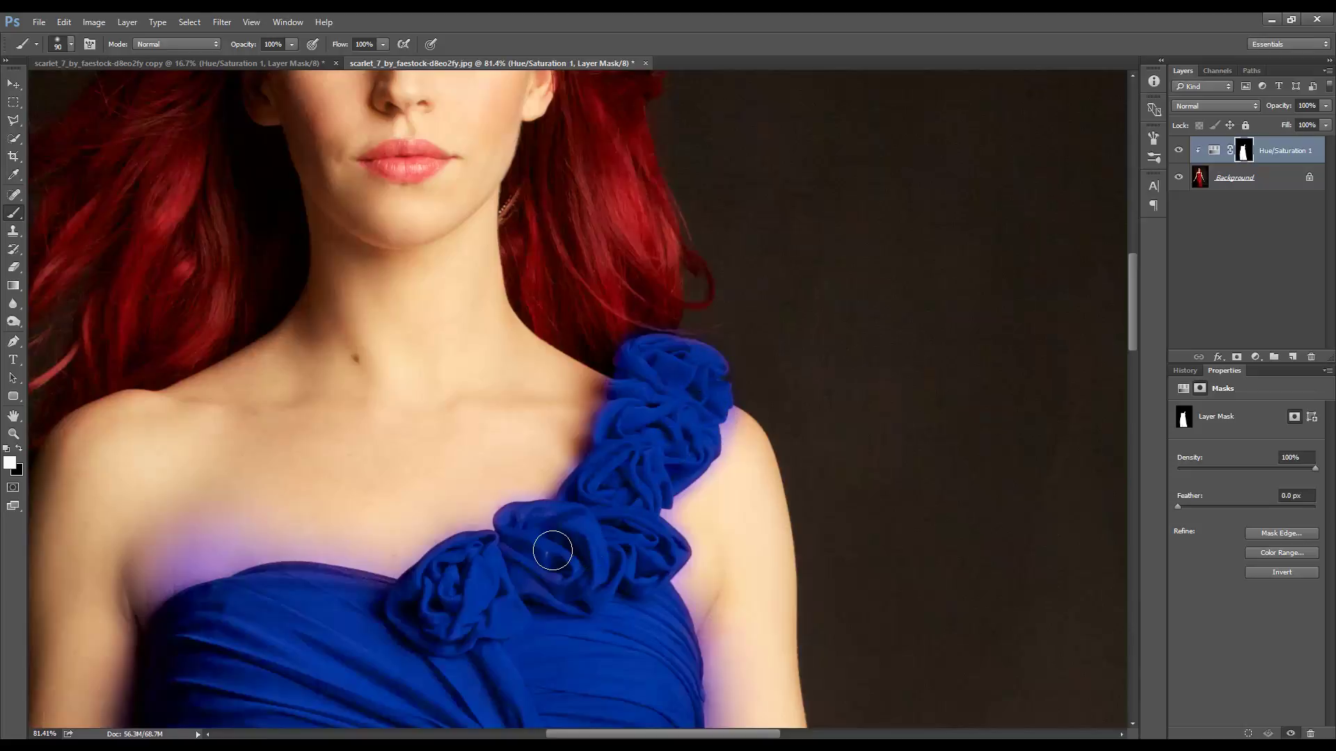
- Paint black on the mask to remove the purple spill from the chest above the neckline
key("x")
mouse_move(160, 546)
left_mouse_down()
mouse_move(239, 528)
mouse_move(132, 588)
left_mouse_up()
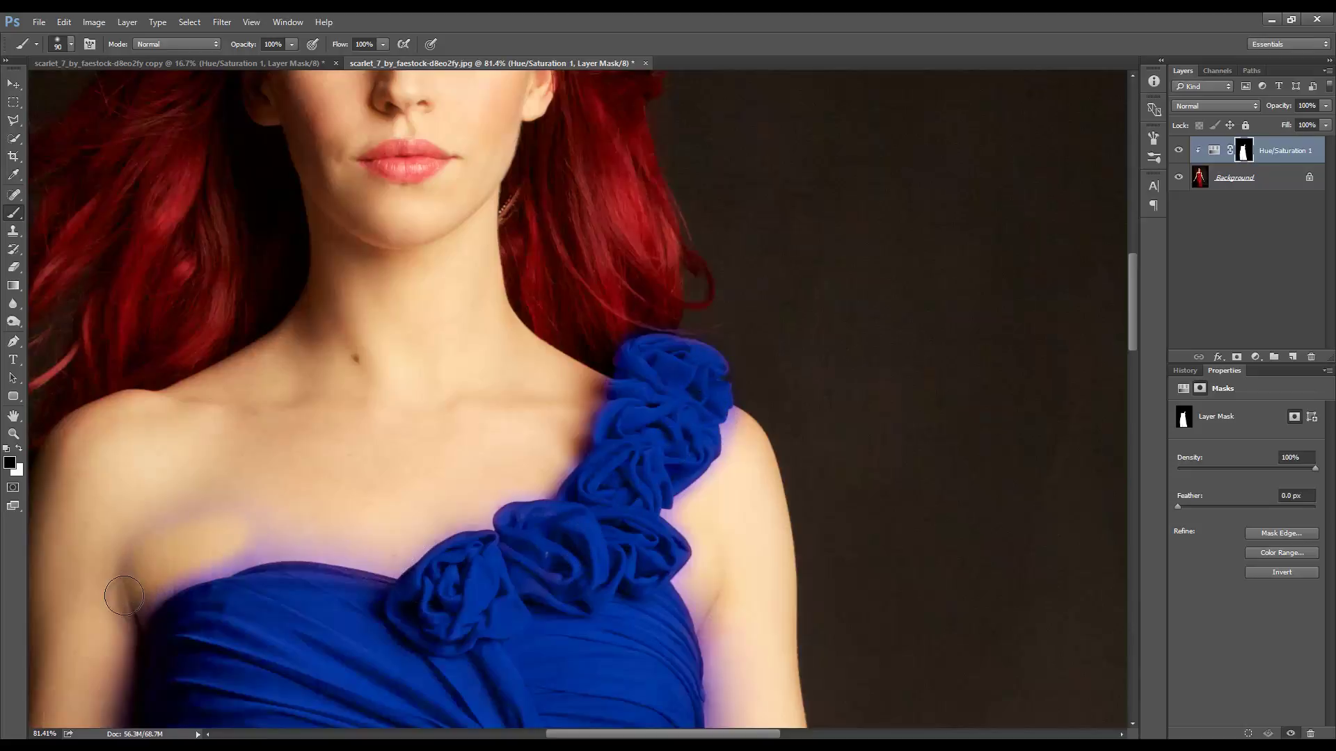
mouse_move(244, 501)
left_mouse_down()
mouse_move(199, 565)
mouse_move(137, 588)
mouse_move(253, 540)
mouse_move(382, 549)
mouse_move(483, 501)
mouse_move(507, 477)
mouse_move(497, 462)
left_mouse_up()
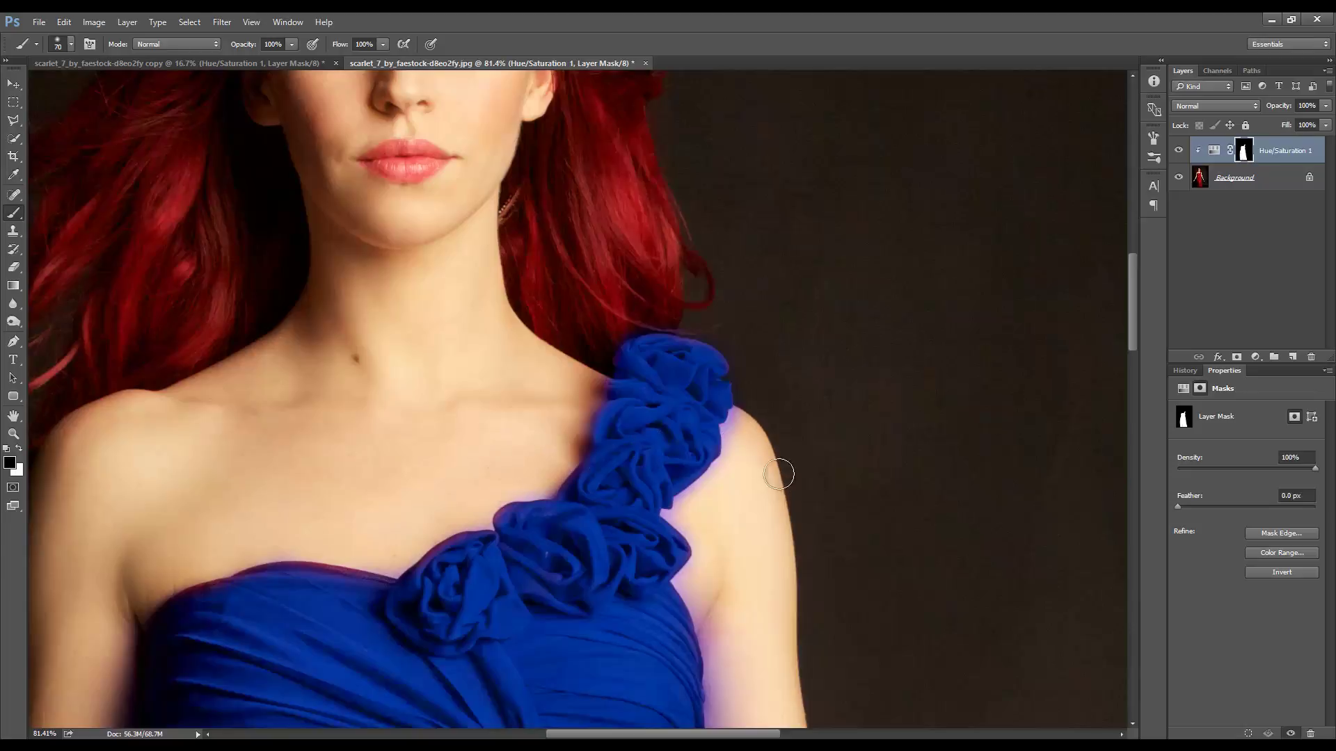
- Paint black along the arm edge and armpit to clear the blue and purple spill, resizing the brush to 50–80
key("bracketleft")
key("bracketleft")
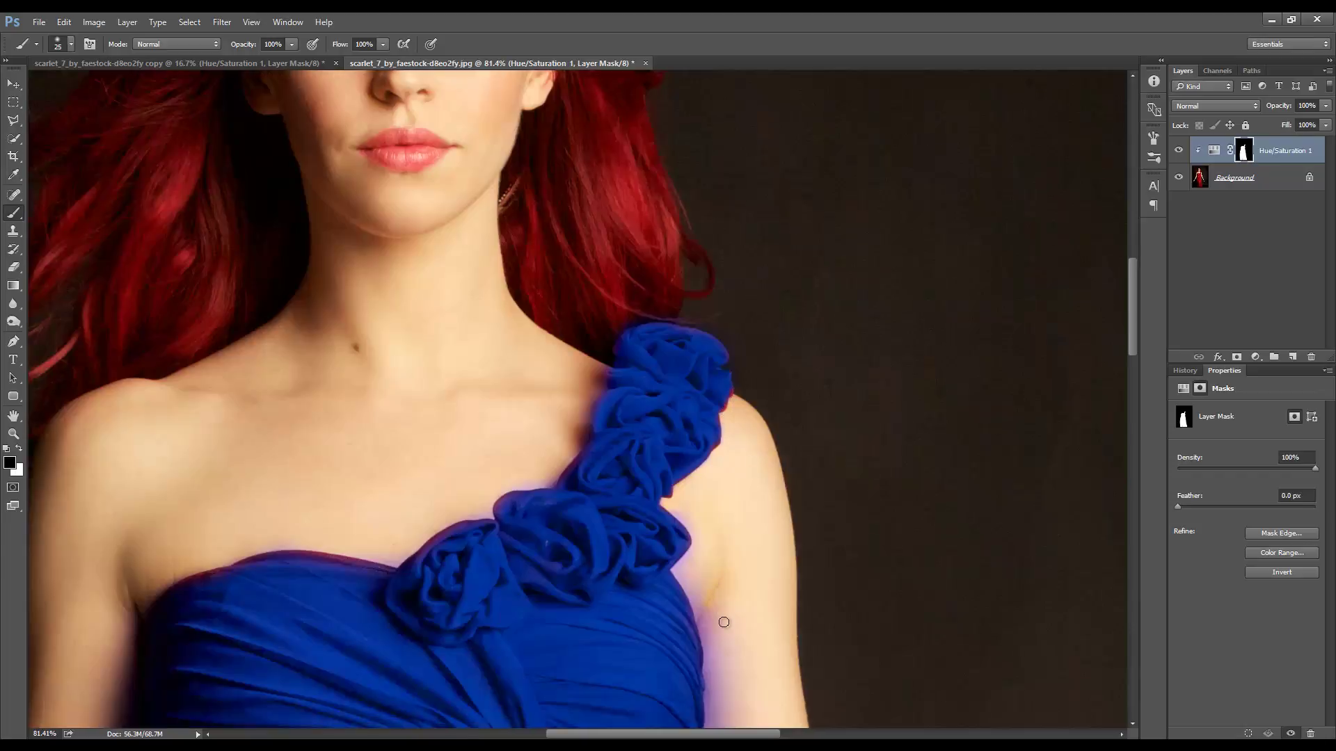
scroll(707, 610, "down", 4)
key("bracketright")
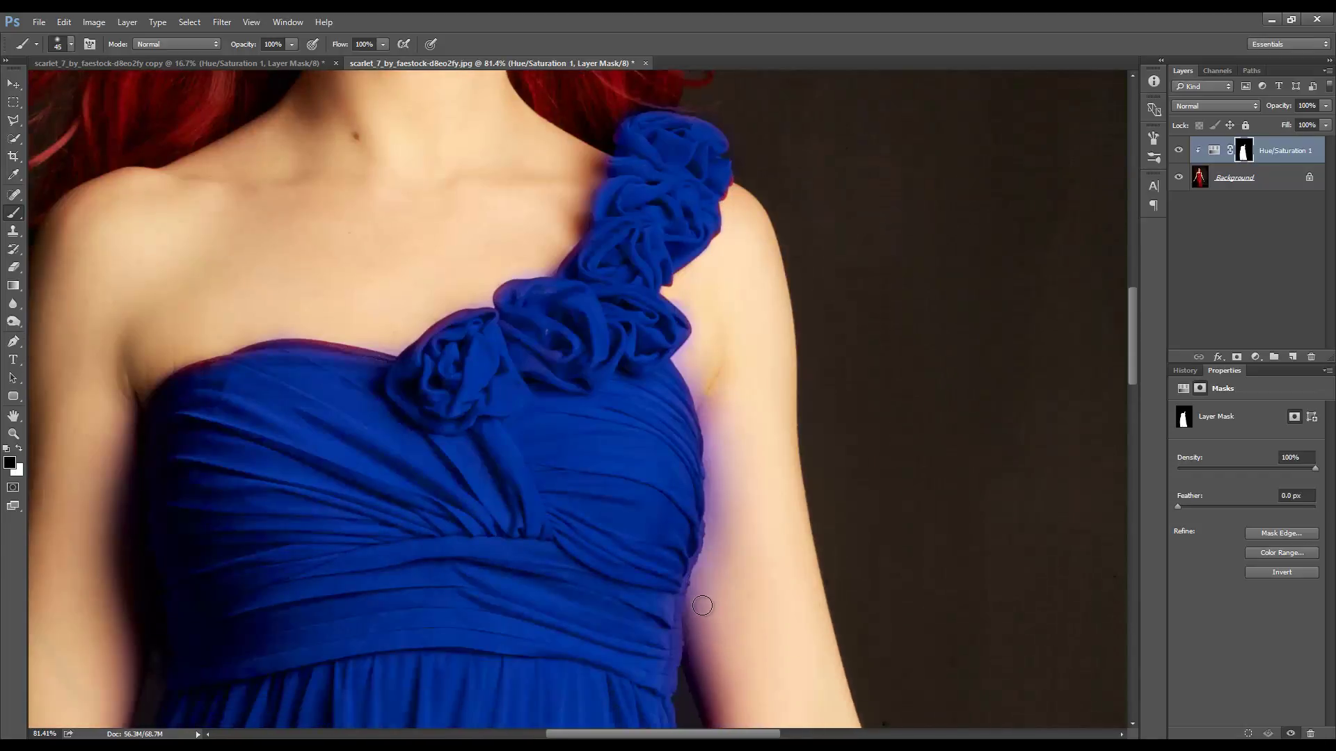
mouse_move(702, 606)
left_mouse_down()
mouse_move(711, 462)
mouse_move(686, 358)
left_mouse_up()
left_click_drag(745, 513, 708, 648)
scroll(707, 694, "down", 2)
scroll(755, 668, "down", 2)
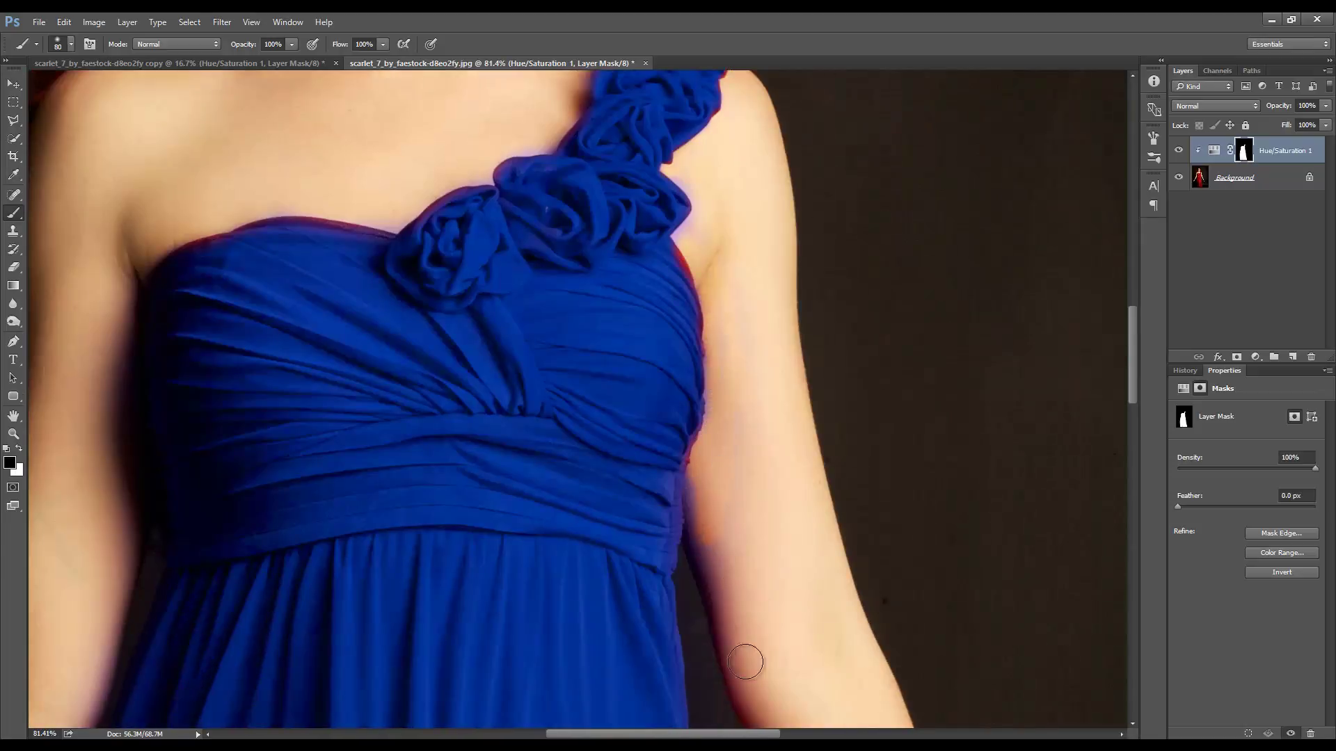
key("bracketright")
mouse_move(708, 554)
left_mouse_down()
mouse_move(704, 477)
mouse_move(712, 498)
mouse_move(727, 423)
left_mouse_up()
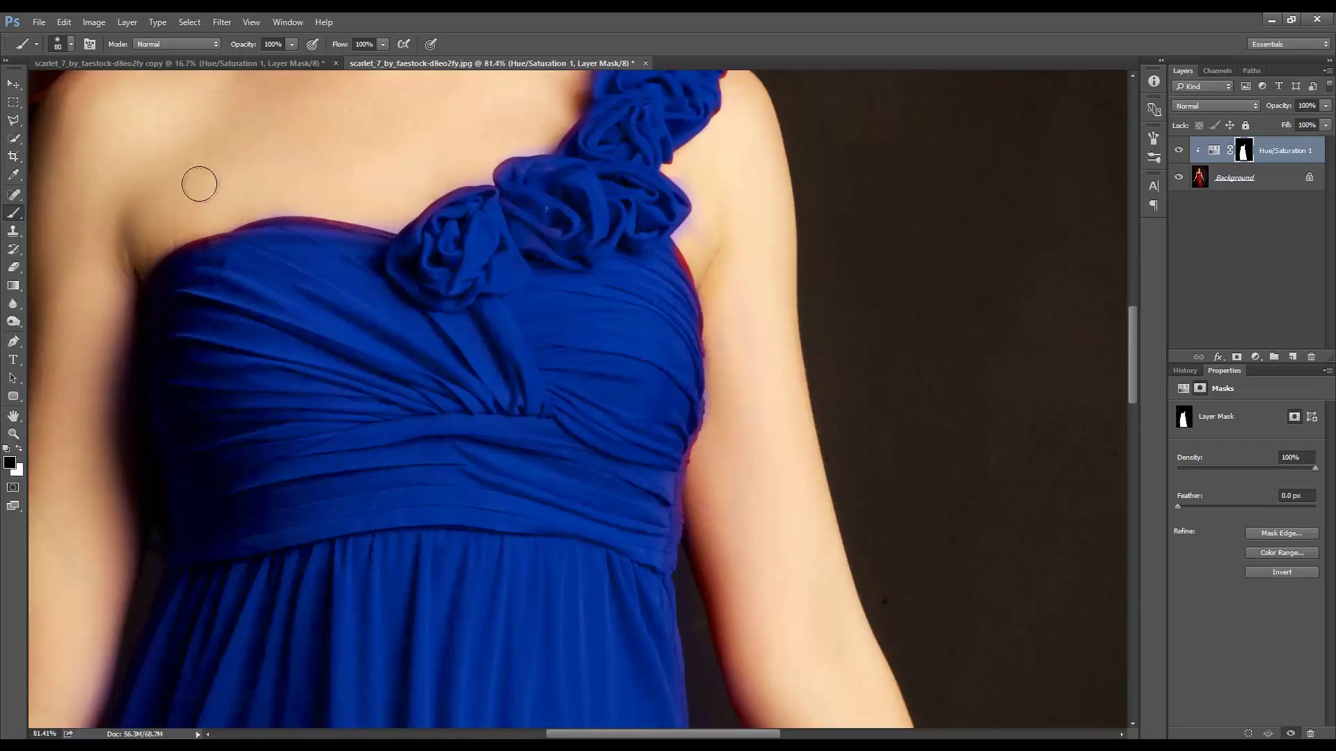
- Paint white along the dress's right, armpit and top edges to turn the red fringe blue, then fit the photo to the window
key("x")
mouse_move(670, 424)
left_mouse_down()
mouse_move(679, 411)
mouse_move(657, 535)
left_mouse_up()
left_click_drag(661, 265, 677, 358)
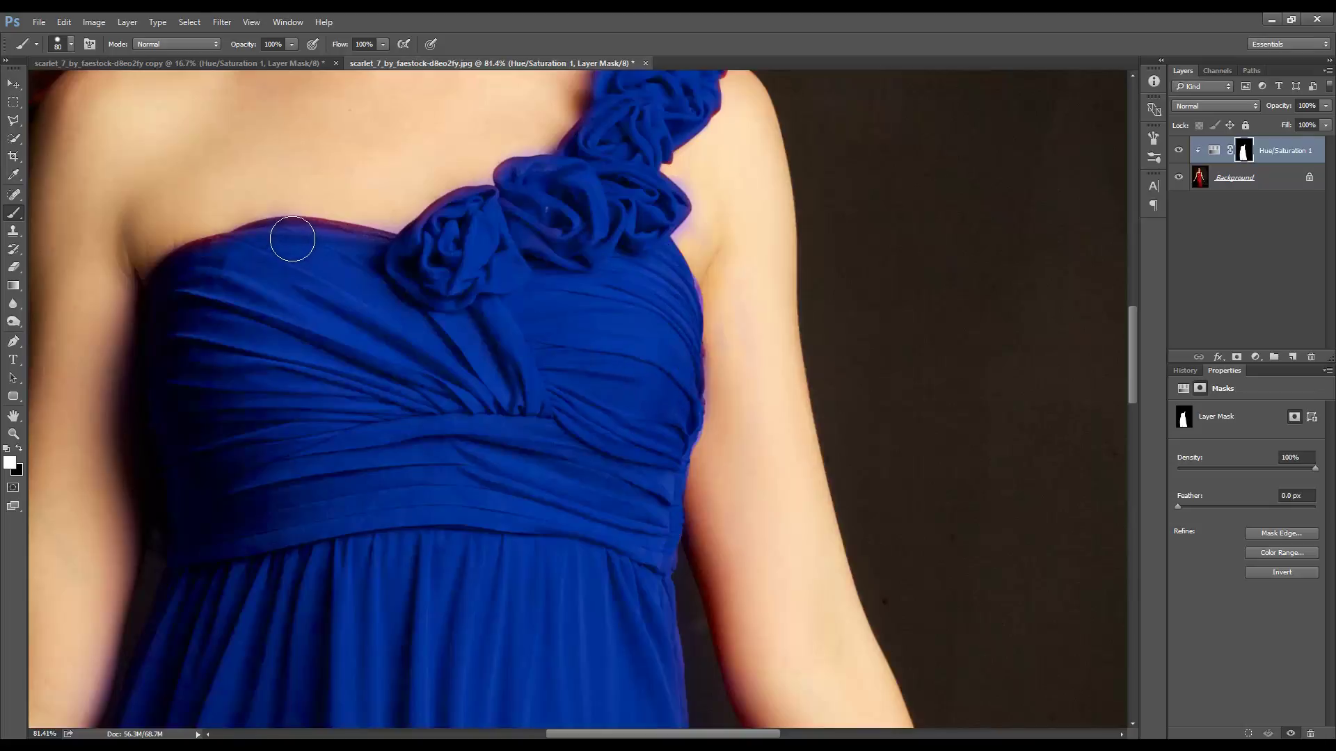
left_click_drag(289, 236, 352, 247)
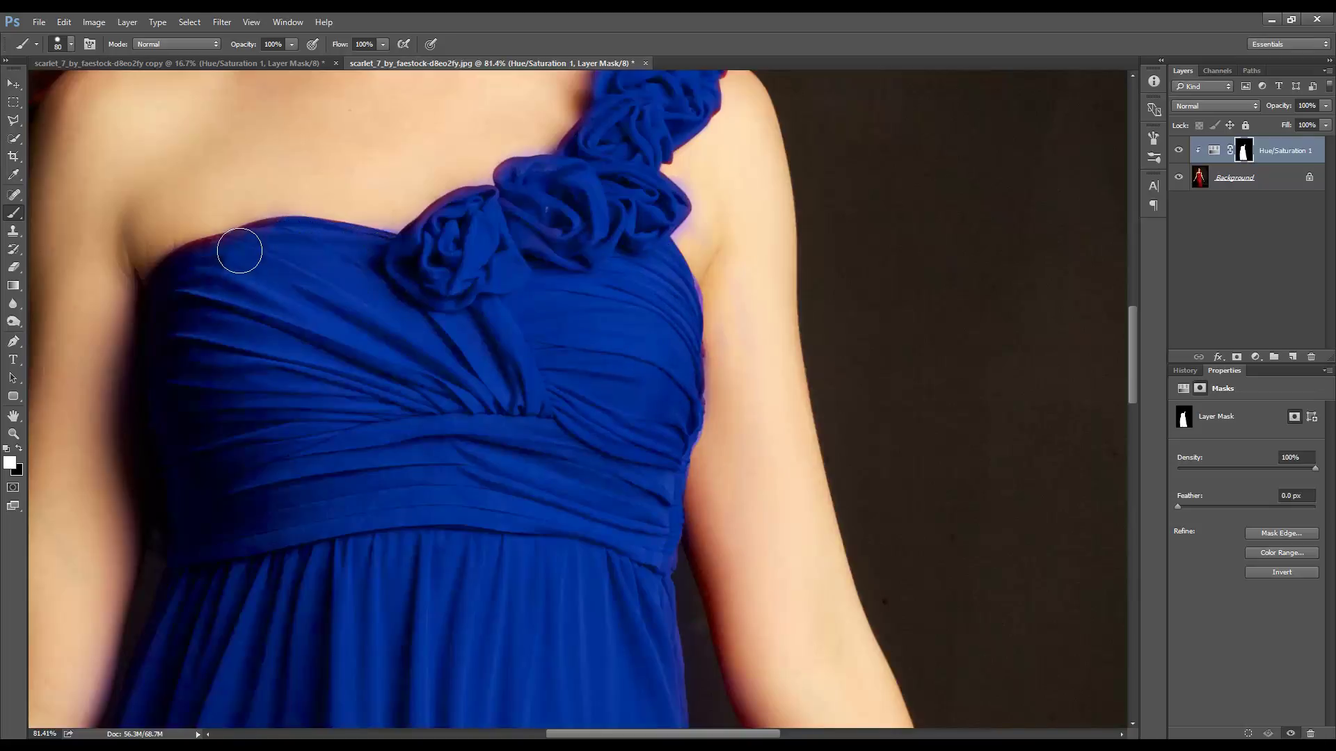
mouse_move(238, 244)
left_mouse_down()
mouse_move(278, 236)
mouse_move(178, 274)
mouse_move(179, 292)
left_mouse_up()
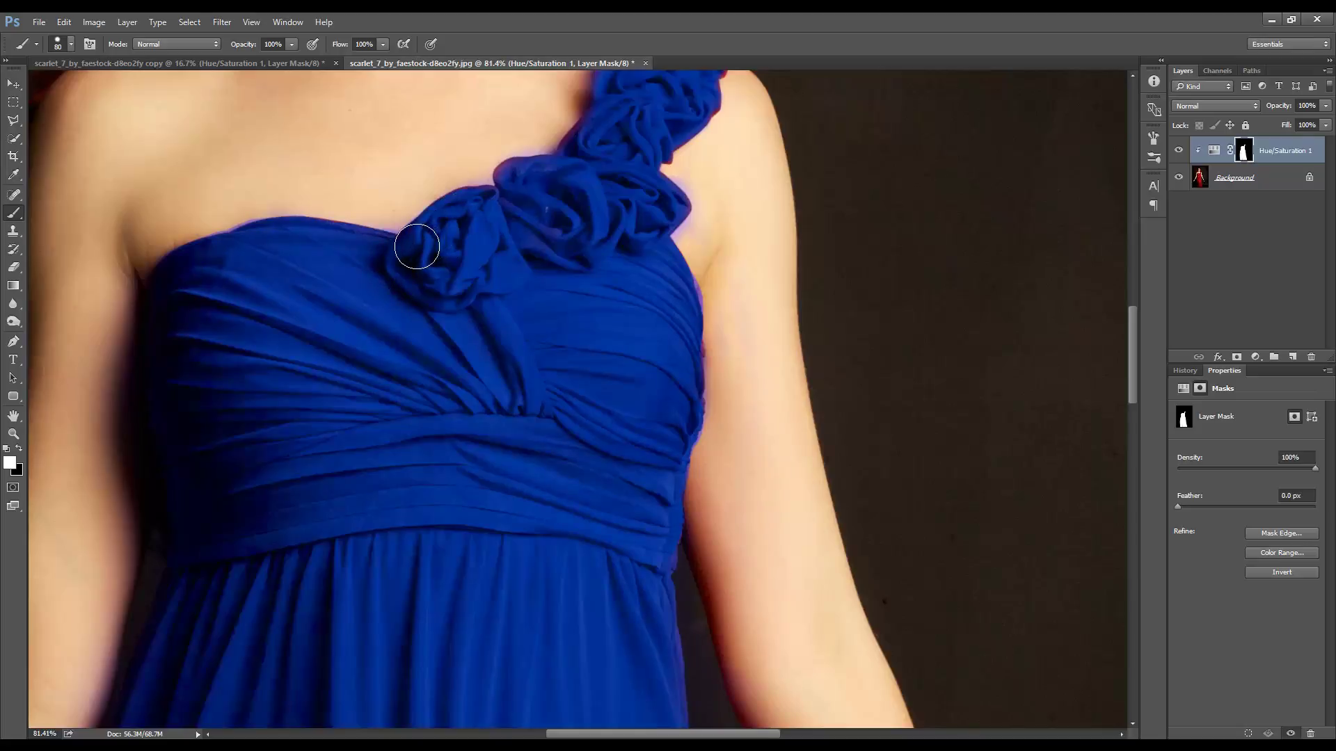
scroll(636, 185, "up", 1)
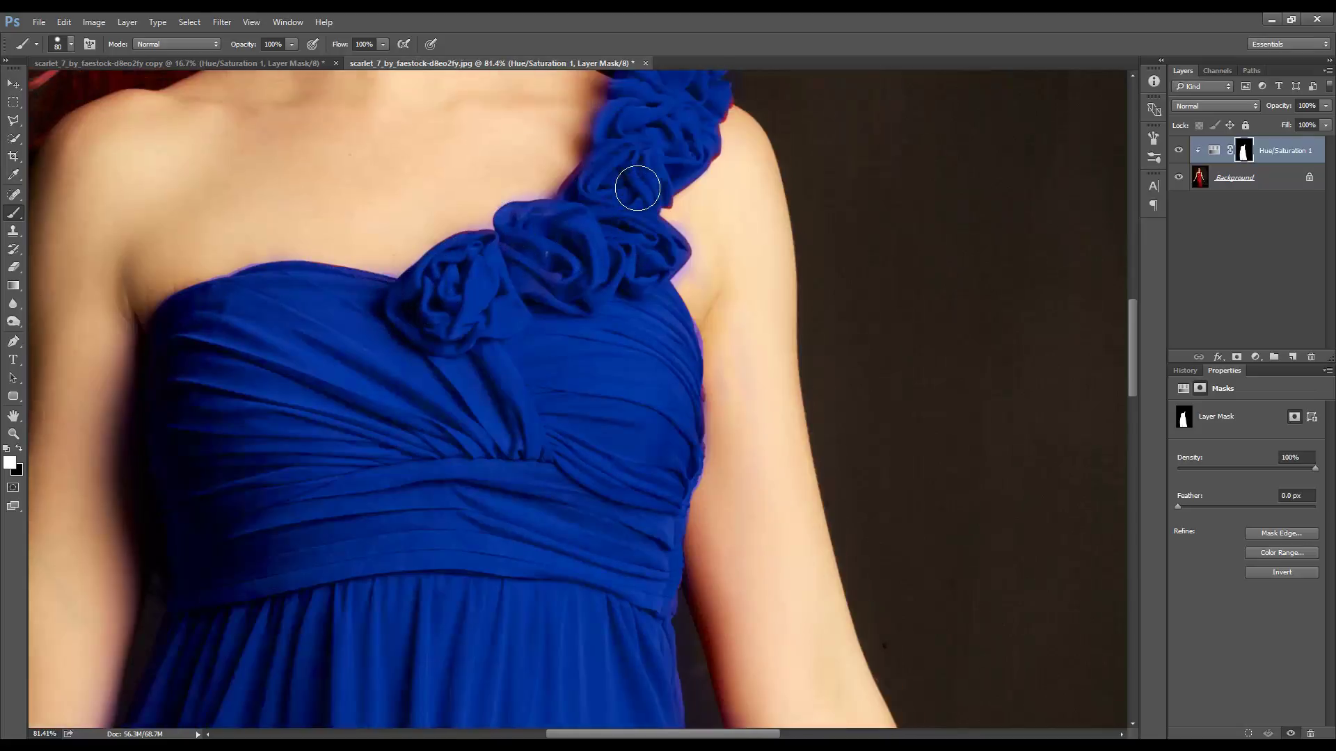
scroll(635, 185, "up", 2)
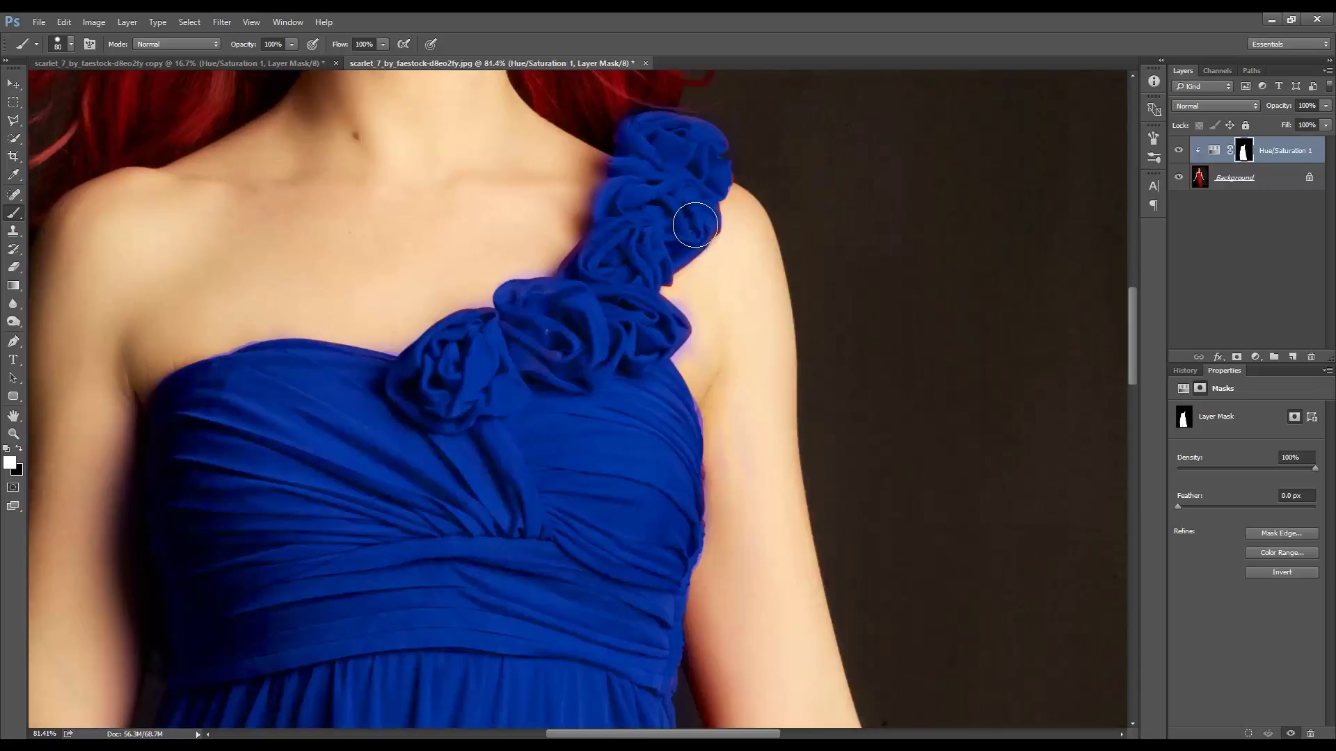
key("ctrl+0")
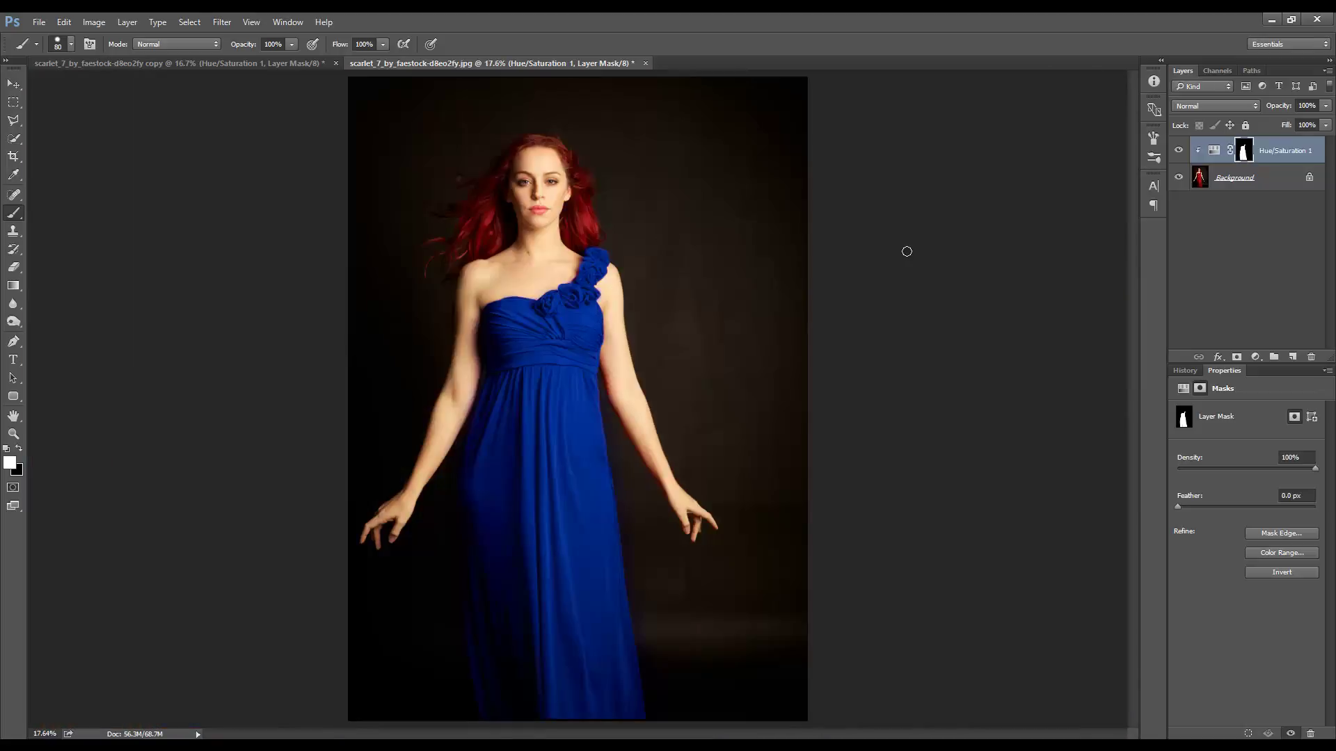
- Toggle Hue/Saturation 1's visibility several times to compare, ending hidden with the red dress showing
left_click(1178, 151)
left_click(1178, 152)
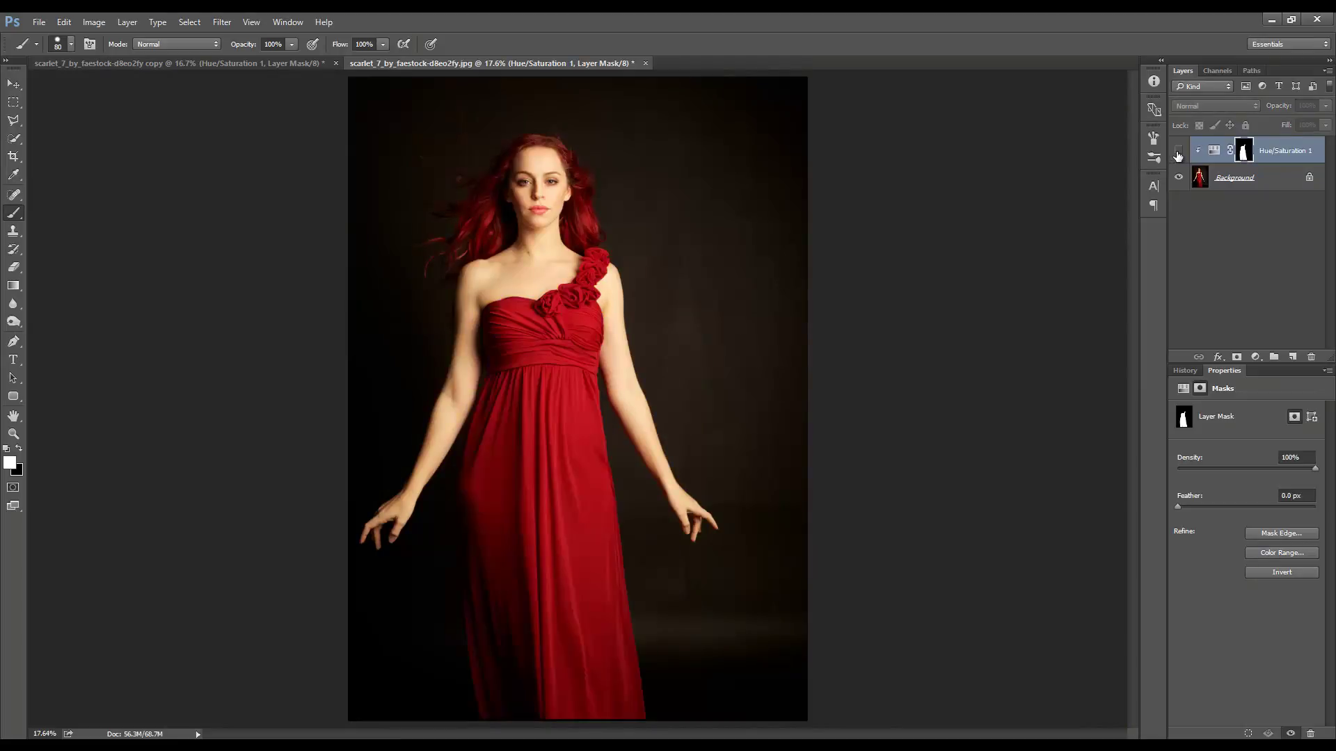
left_click(1178, 151)
left_click(1178, 152)
left_click(1178, 151)
left_click(1178, 151)
left_click(1178, 152)
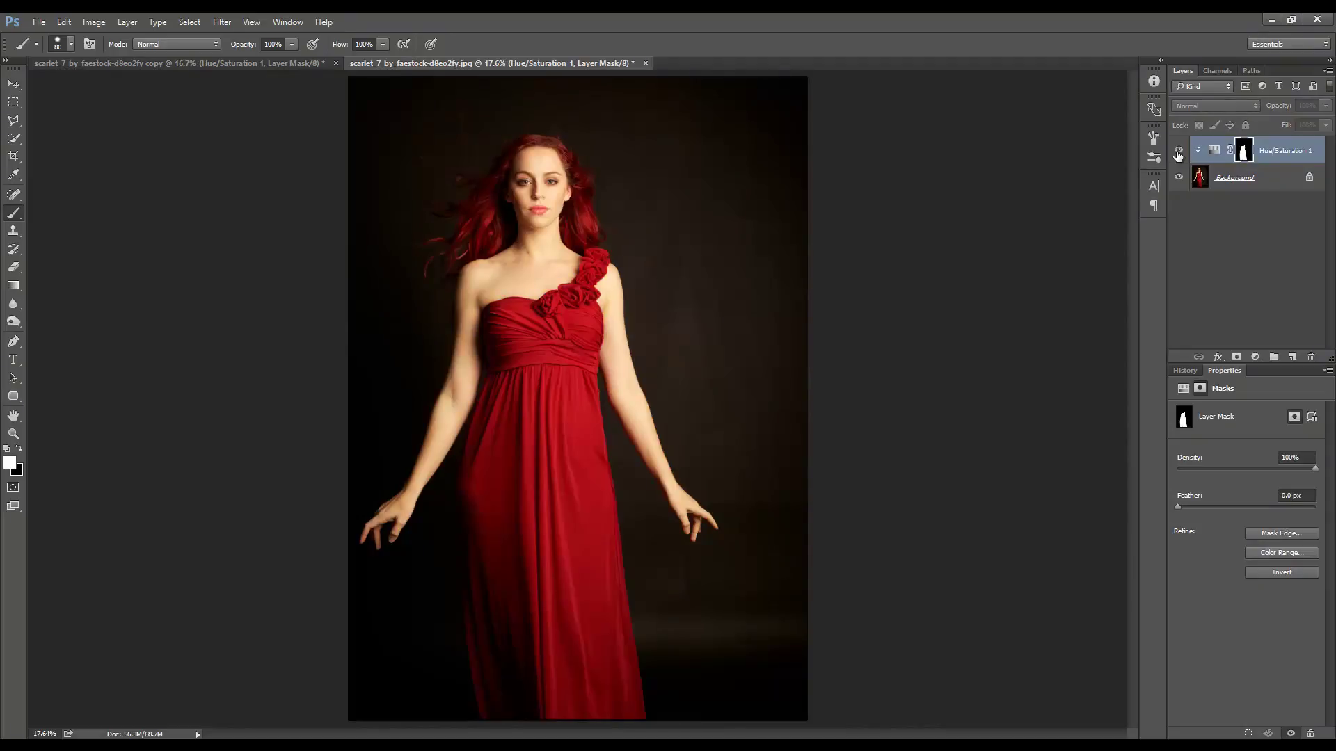